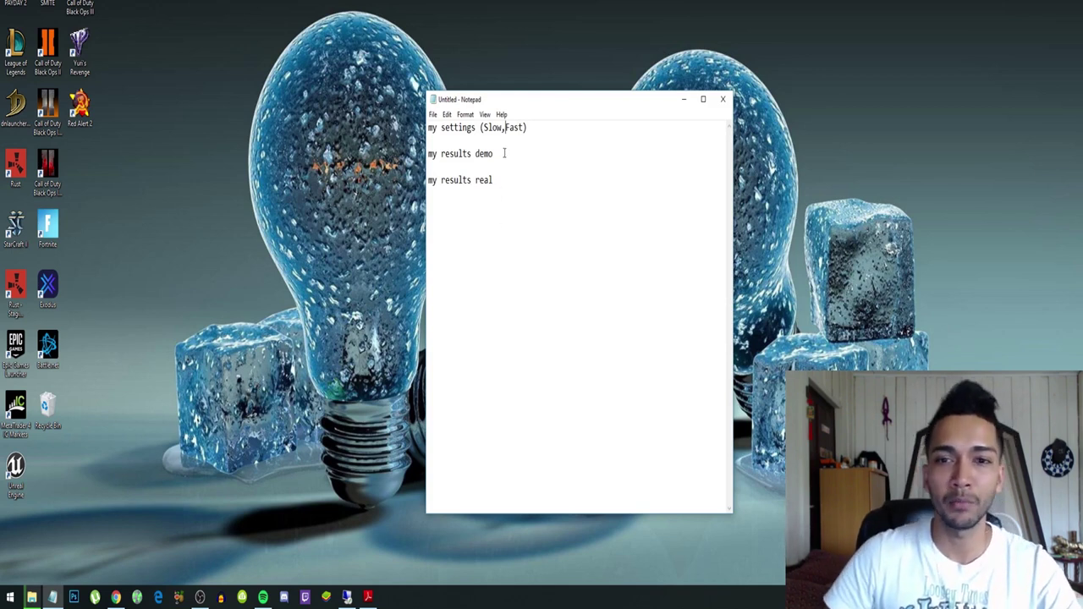
- Highlight the demo and real results lines, then review the robot's AutoAnalysis and UseMM inputs
{"action": "left_click_drag", "start_coordinate": [503, 155], "coordinate": [385, 160]}
{"action": "left_click_drag", "start_coordinate": [507, 181], "coordinate": [355, 177]}
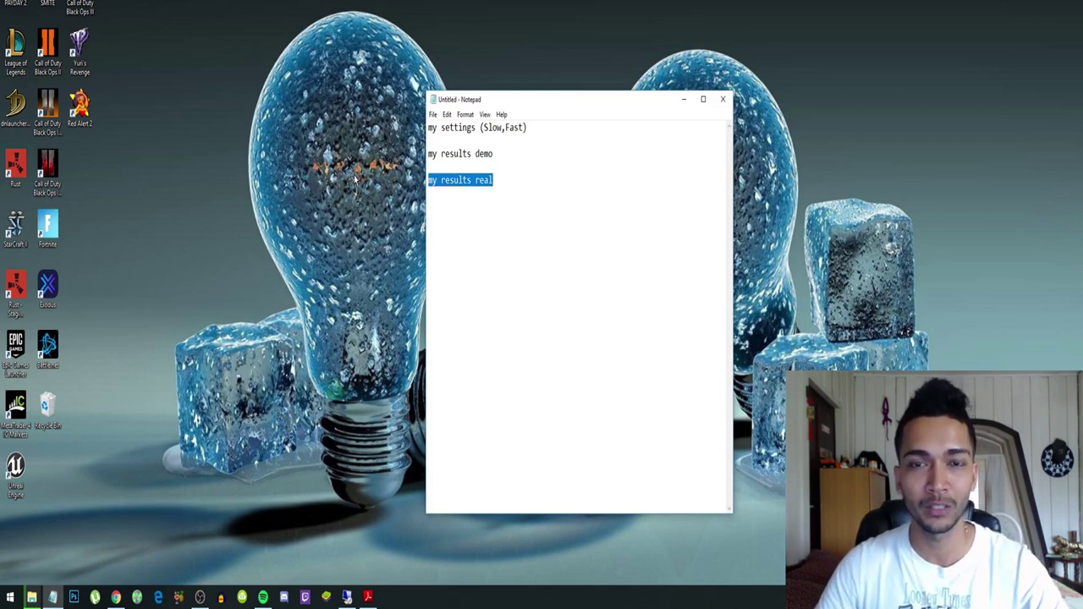
{"action": "left_click", "coordinate": [519, 180]}
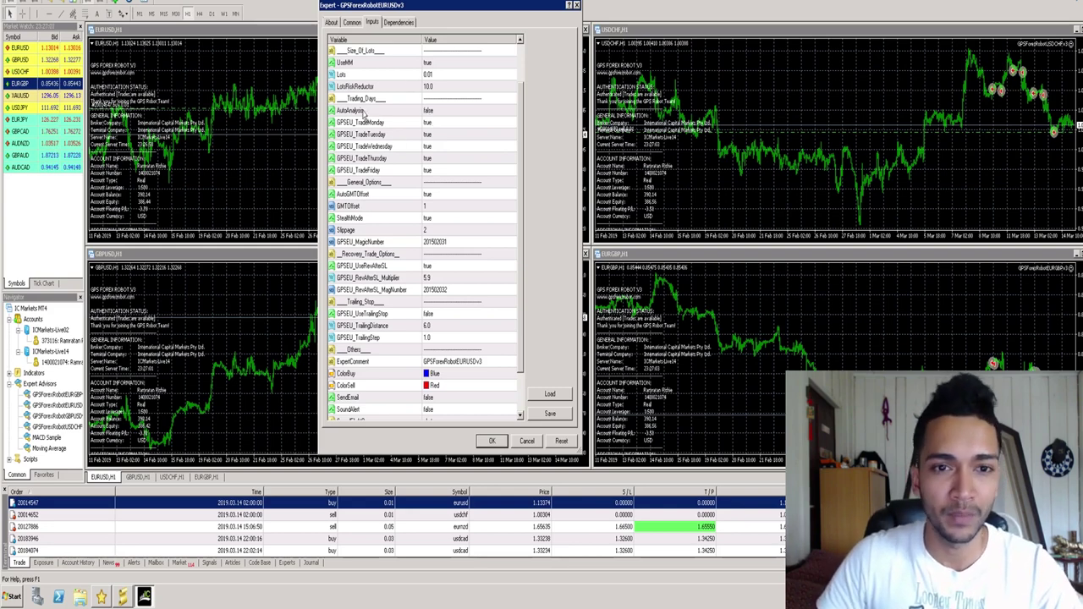
{"action": "left_click", "coordinate": [365, 113]}
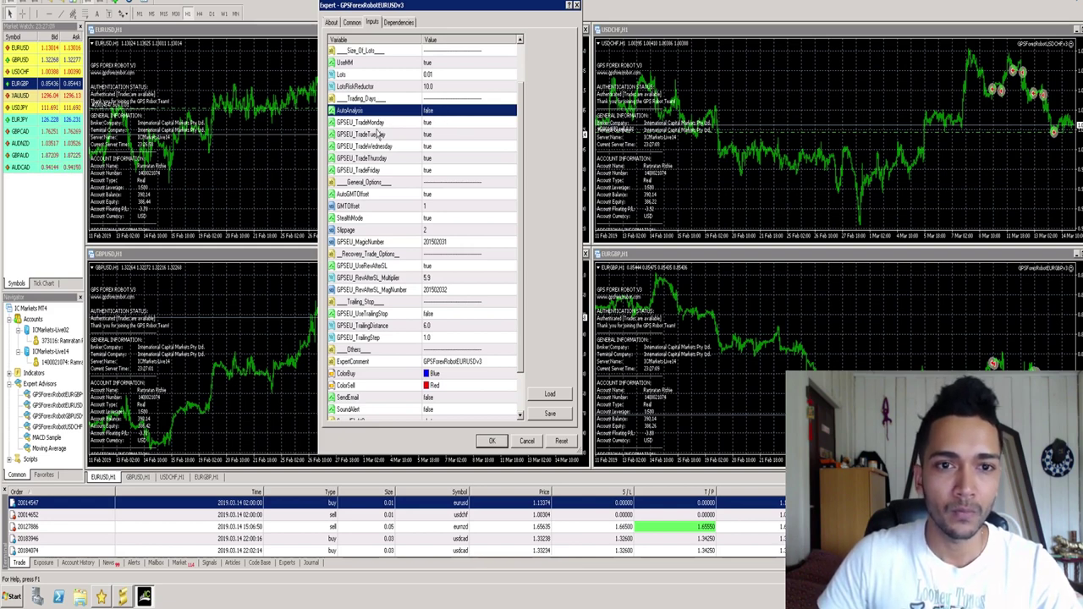
{"action": "left_click", "coordinate": [365, 64]}
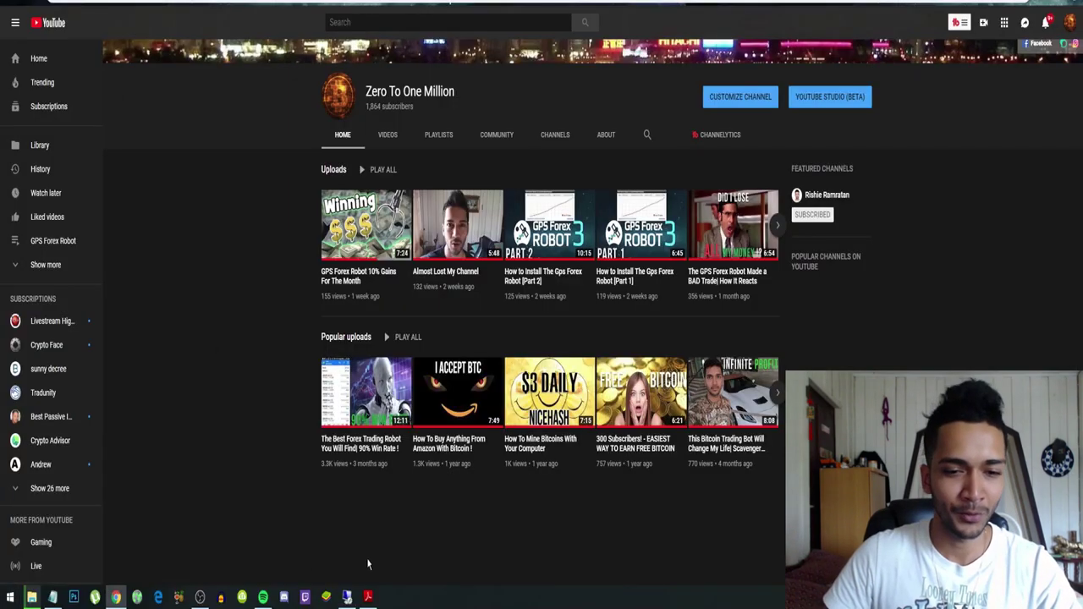
- Scroll the GPS Forex Robot manual to Size of lots settings and mark 'UseMM - If set to True'
{"action": "left_click", "coordinate": [367, 597]}
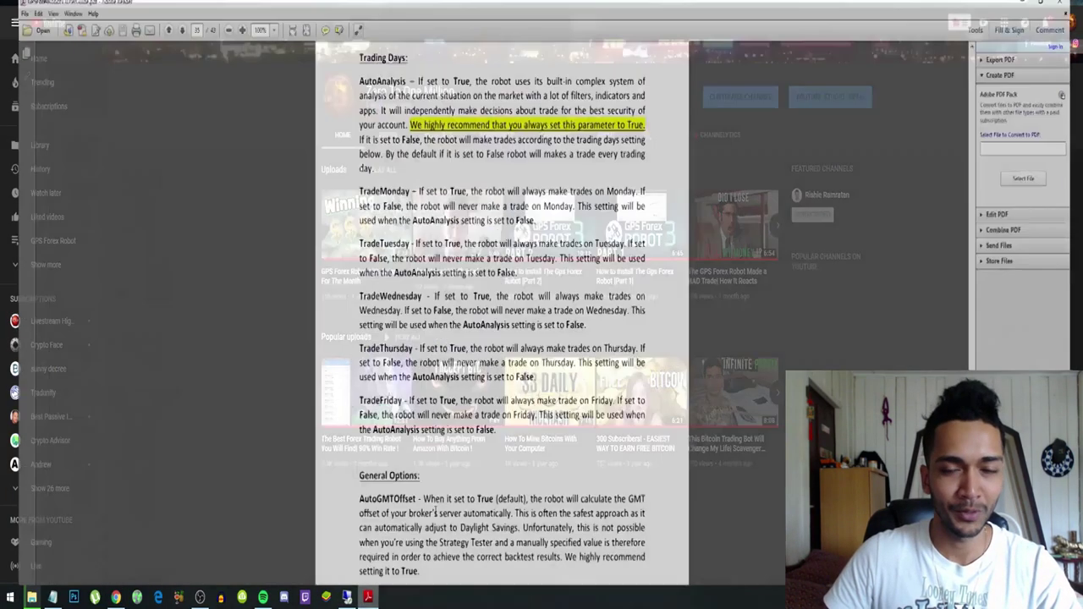
{"action": "scroll", "coordinate": [500, 151], "scroll_direction": "up", "scroll_amount": 8}
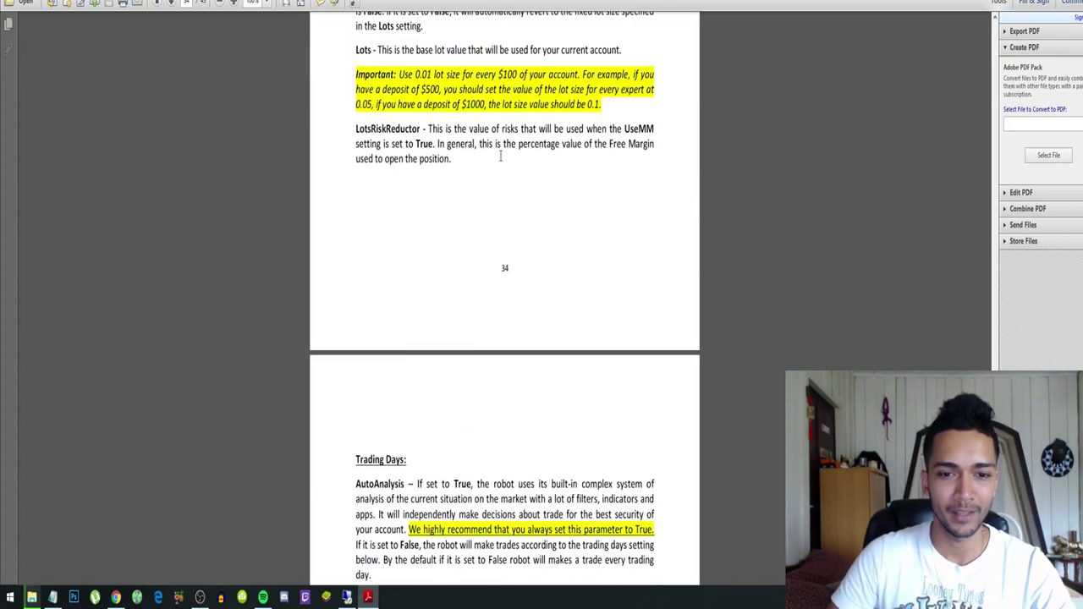
{"action": "scroll", "coordinate": [500, 156], "scroll_direction": "up", "scroll_amount": 8}
{"action": "scroll", "coordinate": [400, 243], "scroll_direction": "down", "scroll_amount": 2}
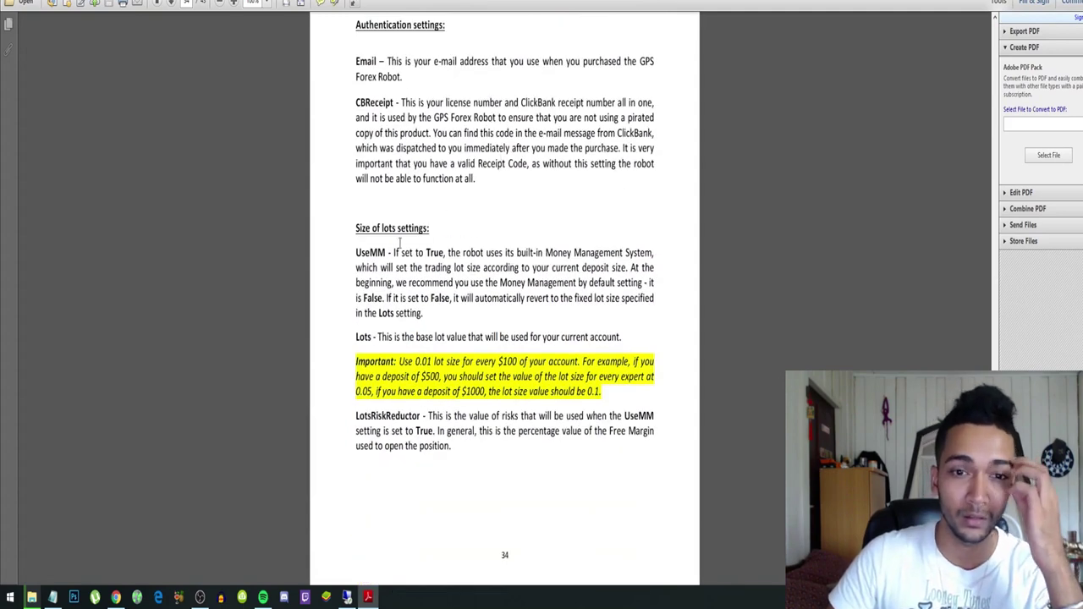
{"action": "left_click_drag", "start_coordinate": [356, 252], "coordinate": [444, 253]}
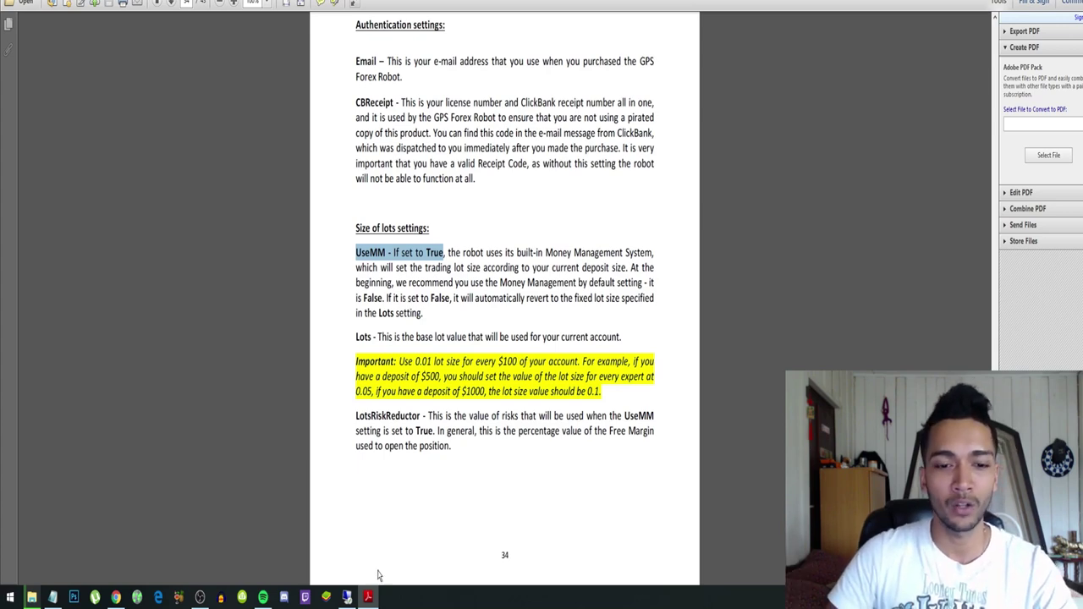
- Set the expert's UseMM input to true, keeping Lots at 0.01, and recheck AutoAnalysis
{"action": "left_click", "coordinate": [347, 597]}
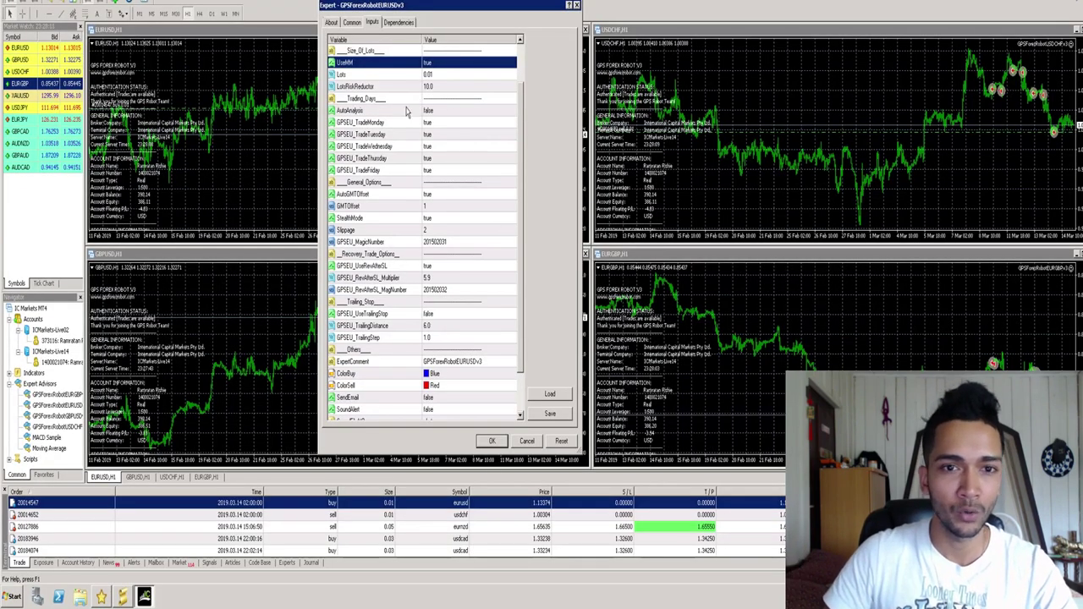
{"action": "left_click", "coordinate": [379, 112]}
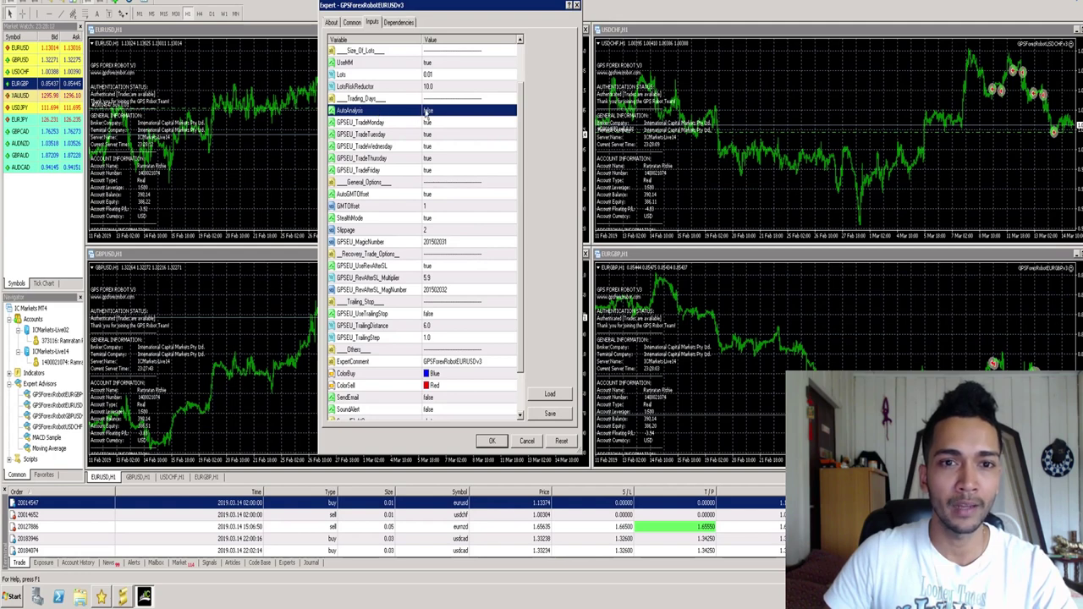
{"action": "left_click", "coordinate": [433, 66]}
{"action": "left_click", "coordinate": [433, 66]}
{"action": "left_click", "coordinate": [513, 68]}
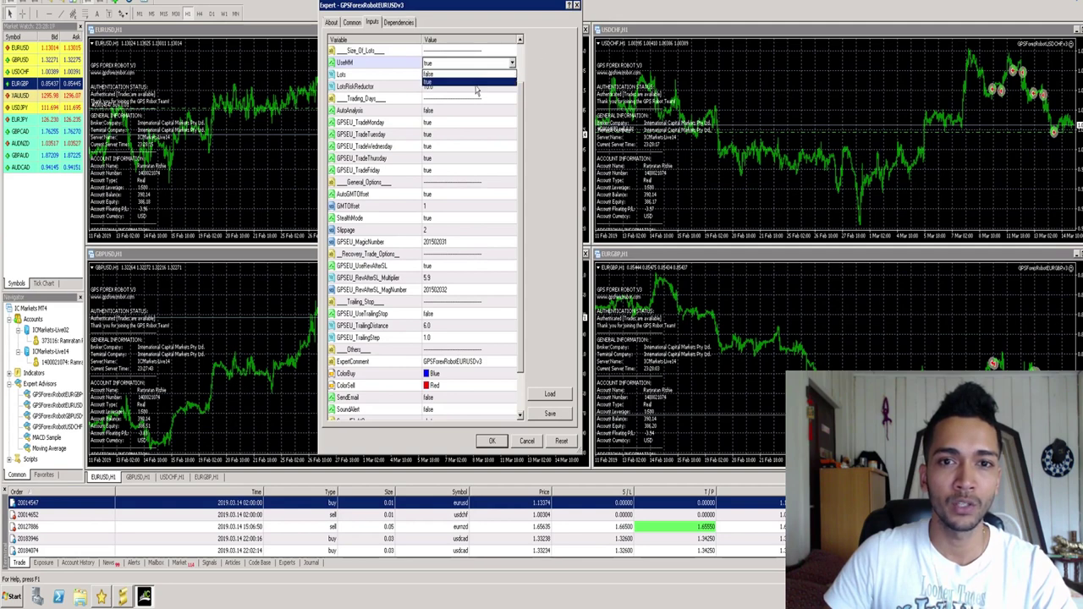
{"action": "left_click", "coordinate": [546, 86]}
{"action": "left_click", "coordinate": [432, 74]}
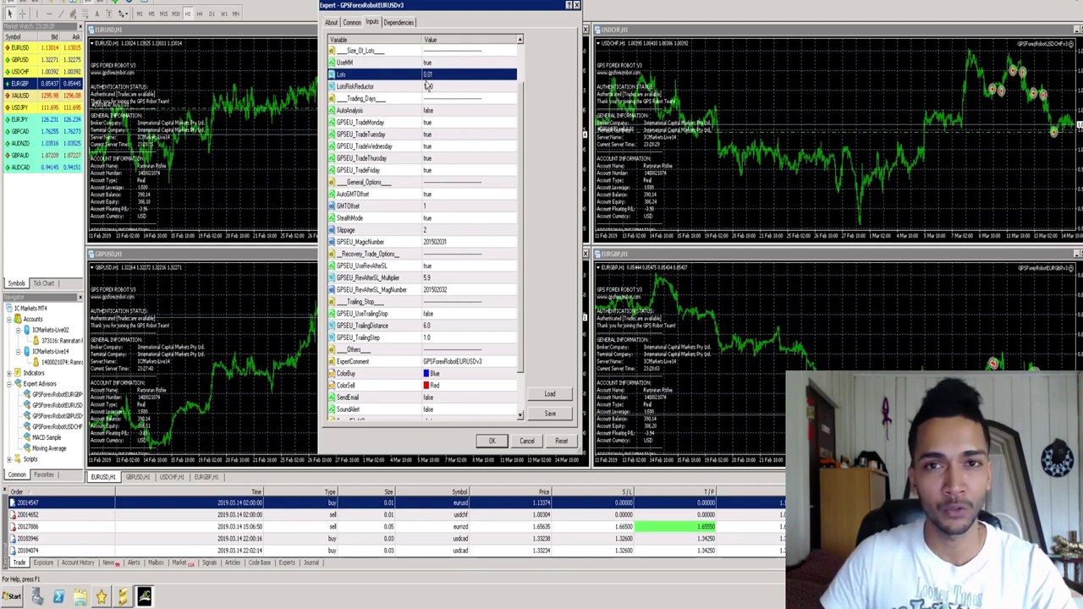
{"action": "left_click", "coordinate": [350, 65]}
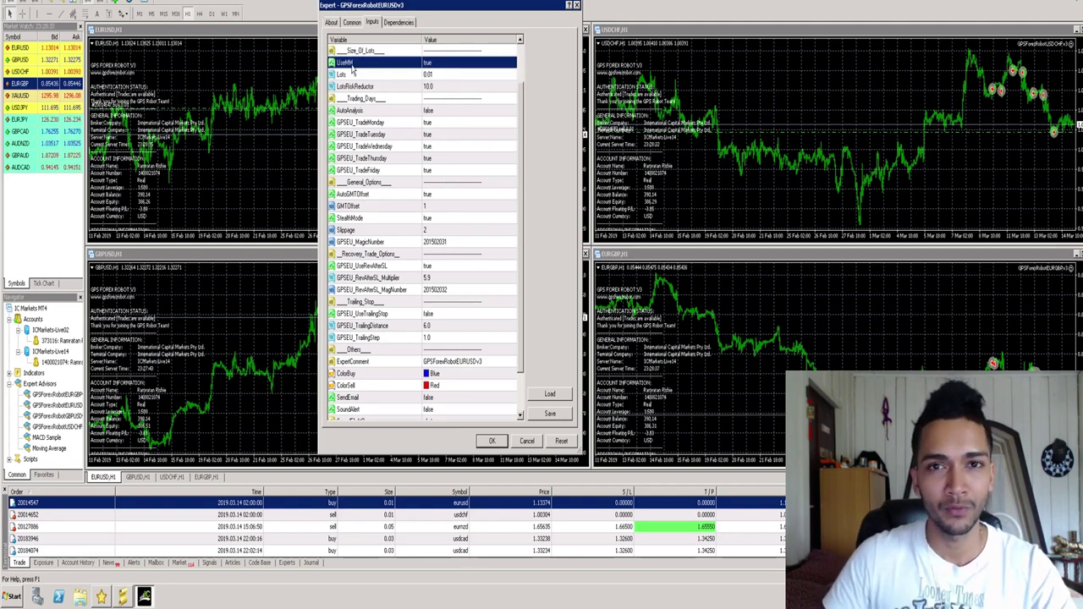
{"action": "left_click", "coordinate": [361, 111]}
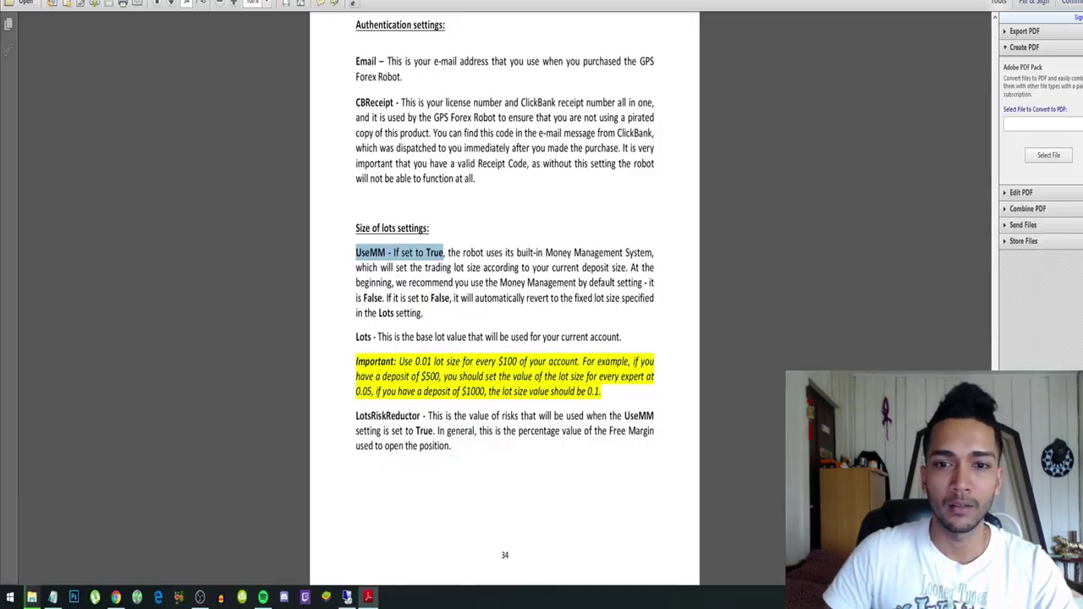
- Scroll the manual to Trading Days and mark the advice to always set AutoAnalysis True
{"action": "scroll", "coordinate": [421, 278], "scroll_direction": "down", "scroll_amount": 6}
{"action": "scroll", "coordinate": [422, 277], "scroll_direction": "down", "scroll_amount": 3}
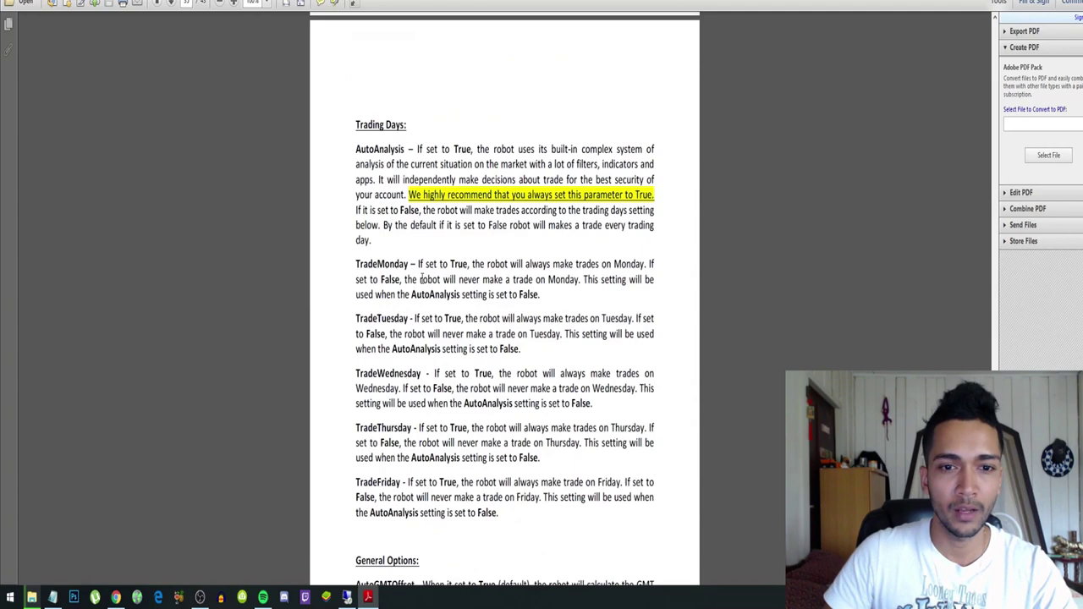
{"action": "scroll", "coordinate": [422, 278], "scroll_direction": "up", "scroll_amount": 10}
{"action": "scroll", "coordinate": [421, 277], "scroll_direction": "down", "scroll_amount": 8}
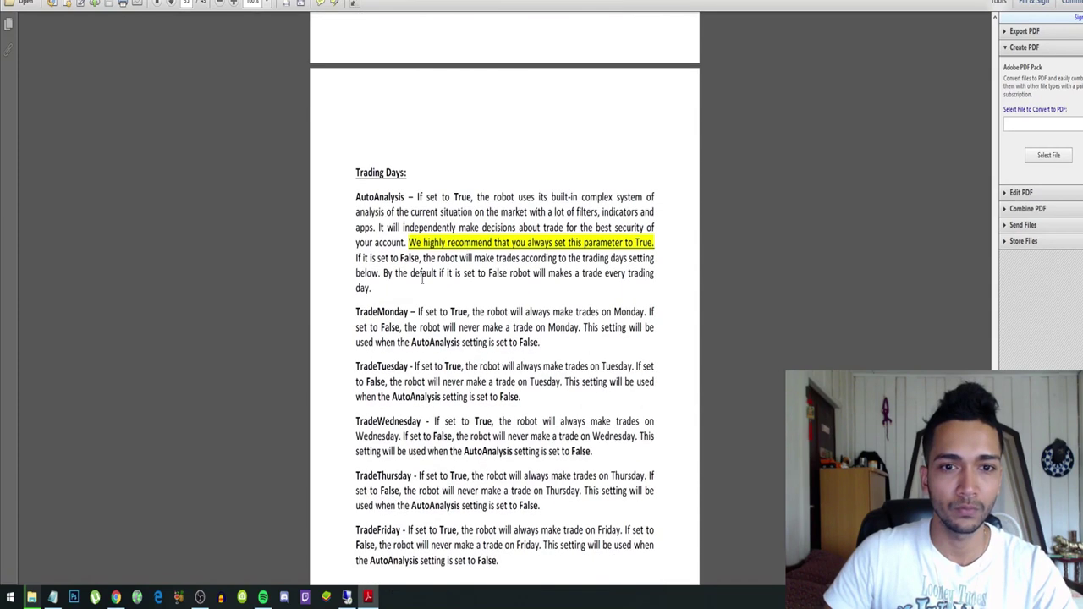
{"action": "scroll", "coordinate": [463, 68], "scroll_direction": "up", "scroll_amount": 1}
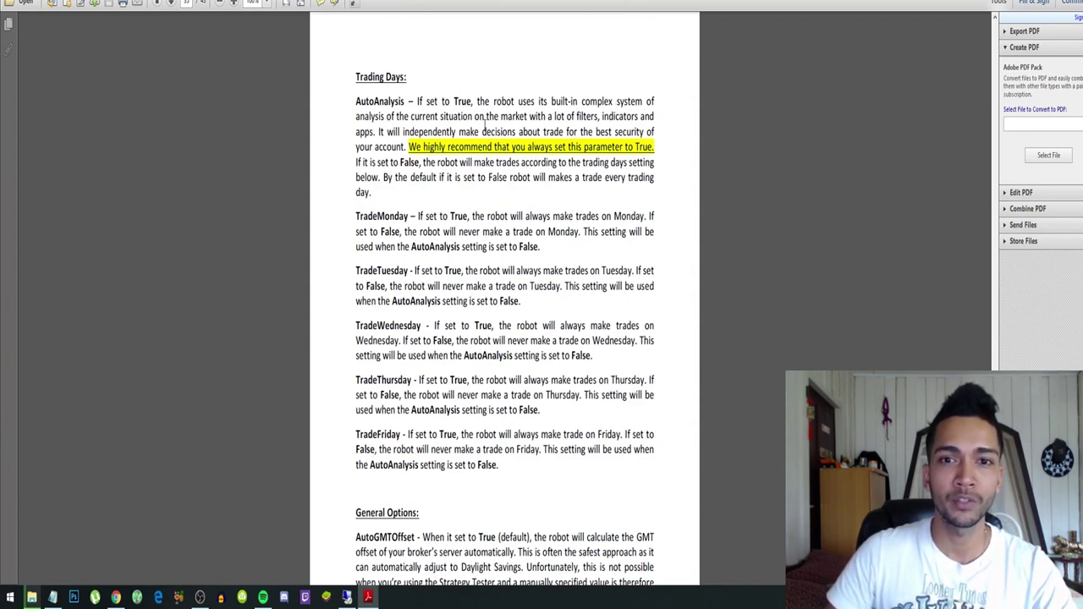
{"action": "scroll", "coordinate": [571, 133], "scroll_direction": "up", "scroll_amount": 1}
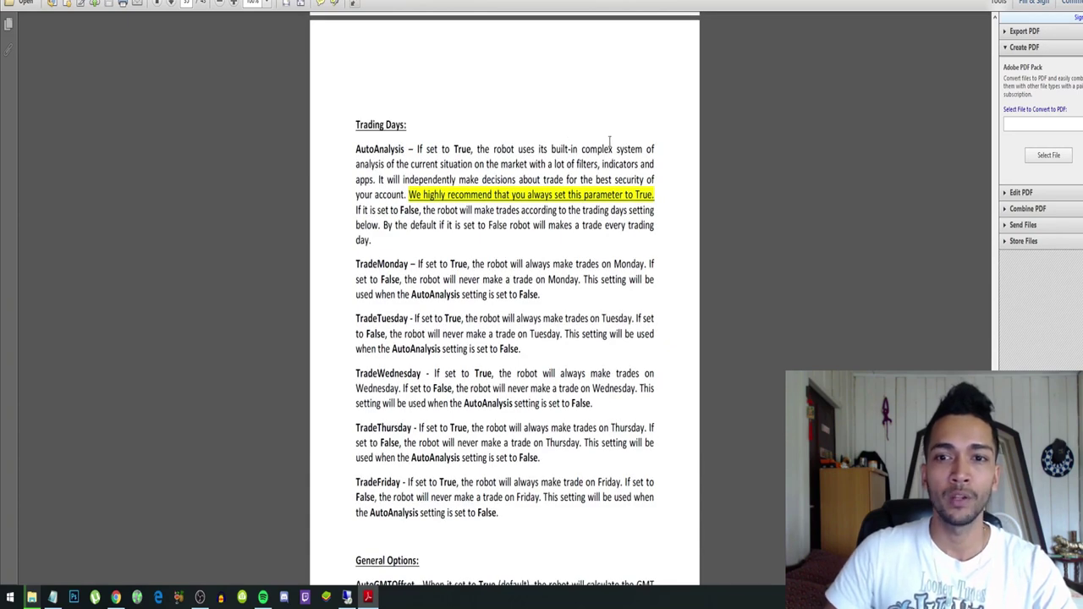
{"action": "scroll", "coordinate": [609, 142], "scroll_direction": "down", "scroll_amount": 2}
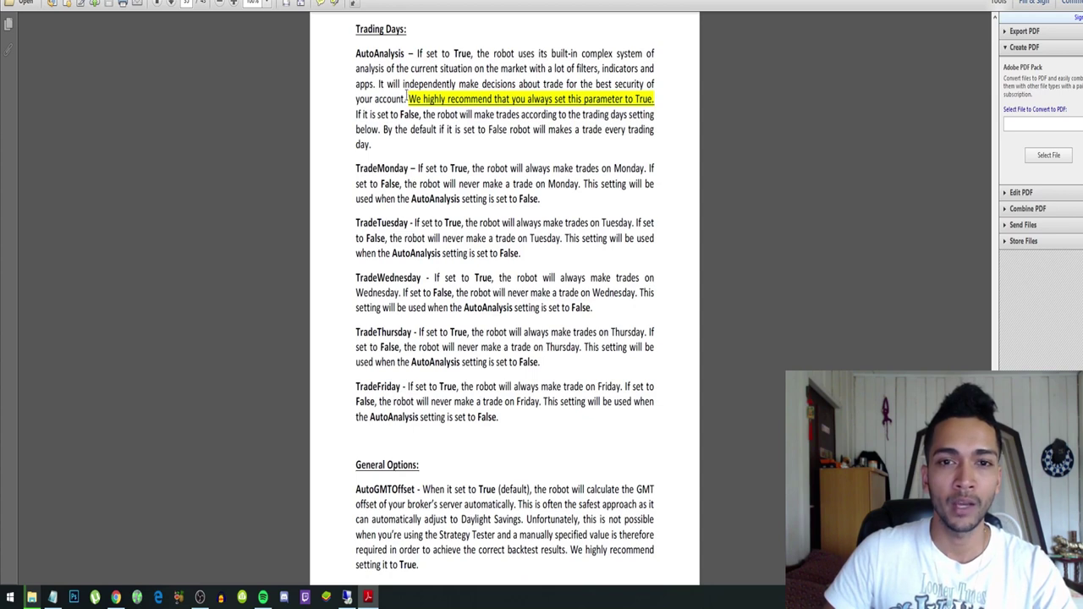
{"action": "left_click_drag", "start_coordinate": [406, 98], "coordinate": [654, 99]}
{"action": "left_click", "coordinate": [451, 113]}
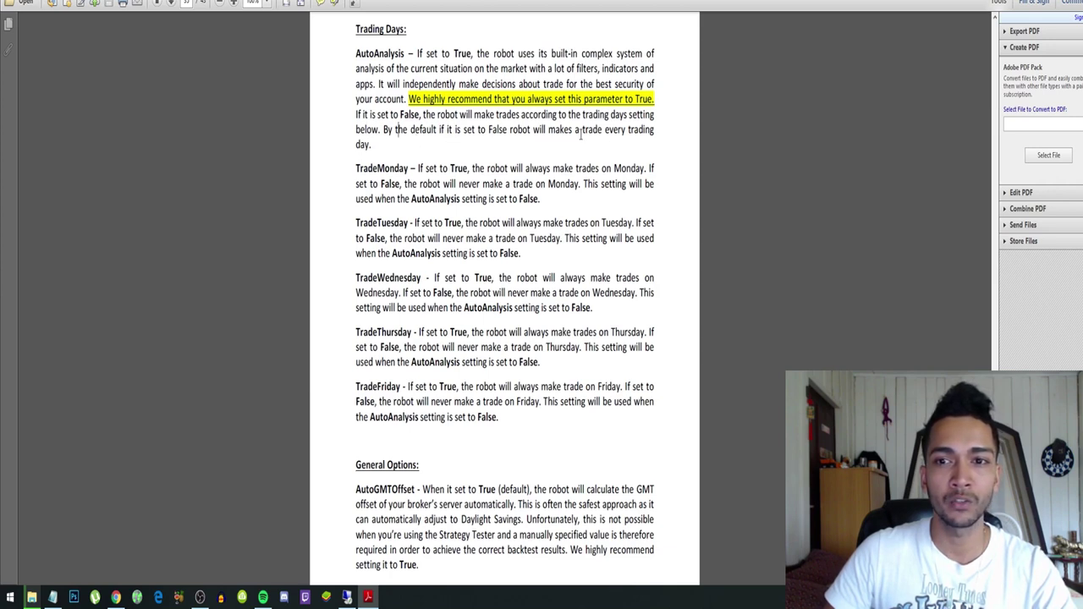
- Mark the TradeMonday and TradeWednesday descriptions, then move to the Zero To One Million YouTube channel
{"action": "scroll", "coordinate": [589, 150], "scroll_direction": "down", "scroll_amount": 2}
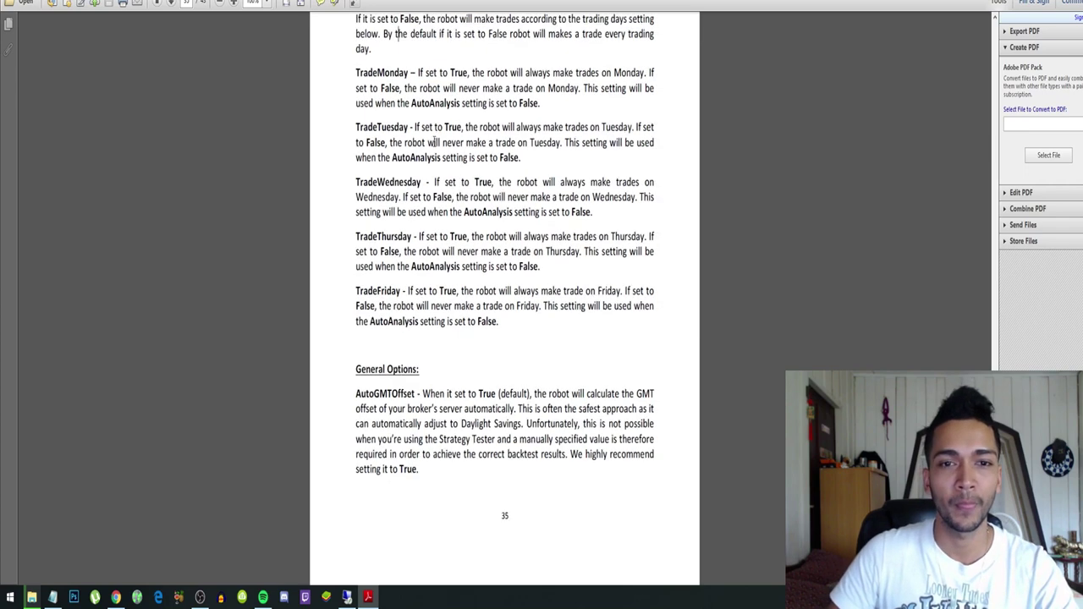
{"action": "scroll", "coordinate": [378, 136], "scroll_direction": "up", "scroll_amount": 1}
{"action": "left_click_drag", "start_coordinate": [353, 124], "coordinate": [417, 135]}
{"action": "left_click", "coordinate": [415, 135]}
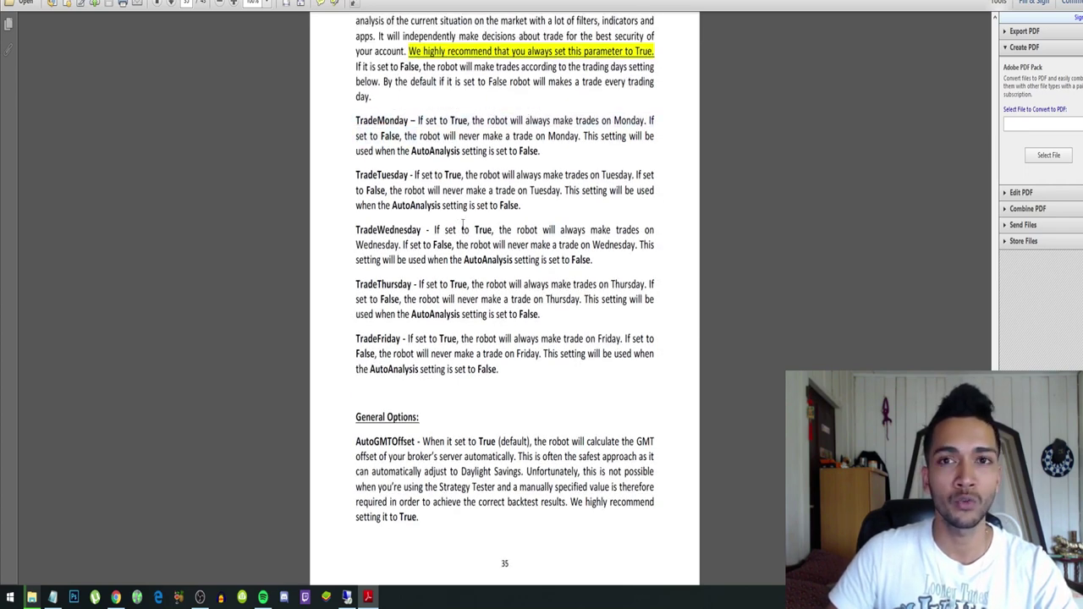
{"action": "left_click_drag", "start_coordinate": [356, 226], "coordinate": [397, 244]}
{"action": "left_click_drag", "start_coordinate": [394, 313], "coordinate": [402, 339]}
{"action": "scroll", "coordinate": [402, 339], "scroll_direction": "up", "scroll_amount": 2}
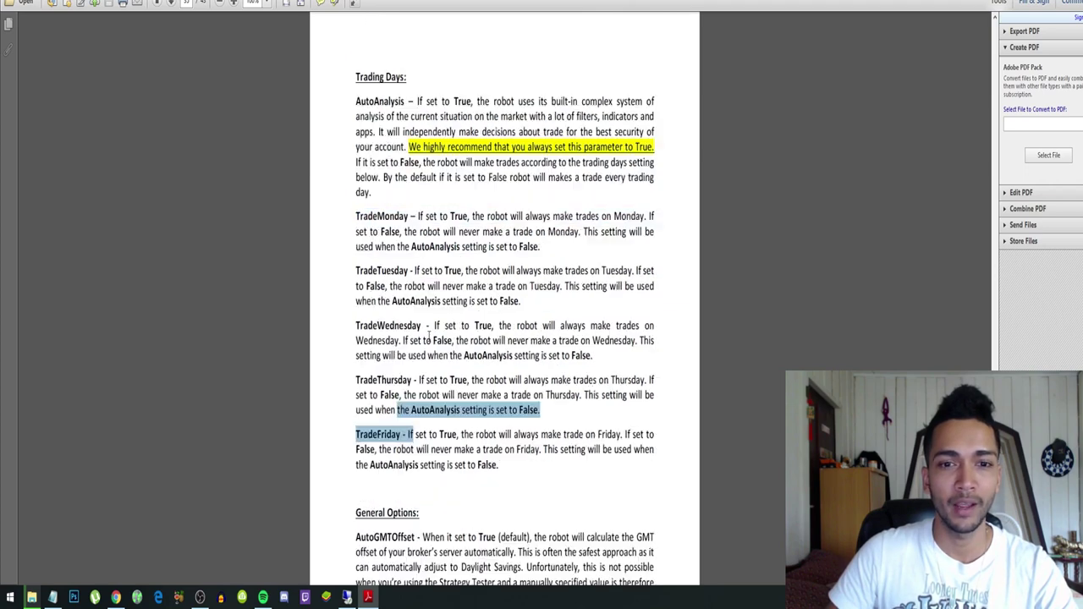
{"action": "left_click", "coordinate": [505, 178]}
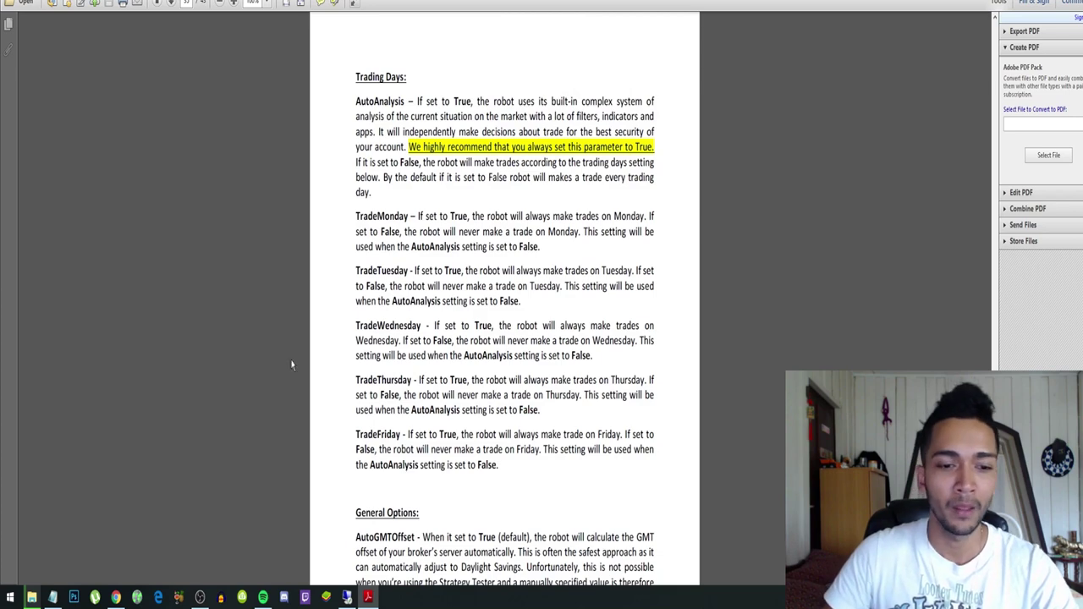
{"action": "left_click", "coordinate": [116, 597]}
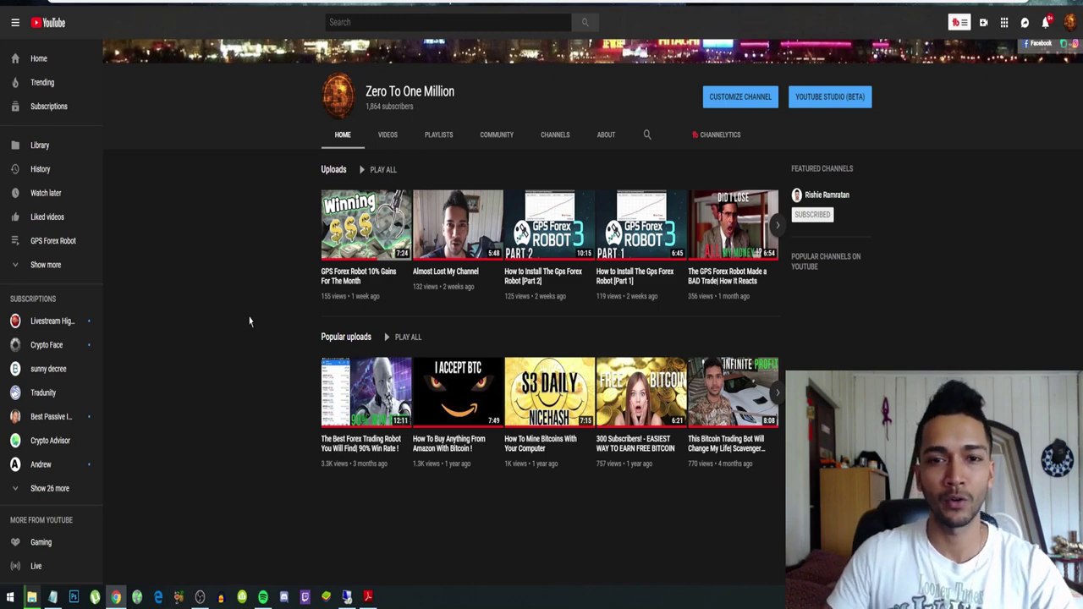
- Close the expert's input settings, glance at the Notepad notes, and return to the four H4 charts
{"action": "left_click", "coordinate": [347, 597]}
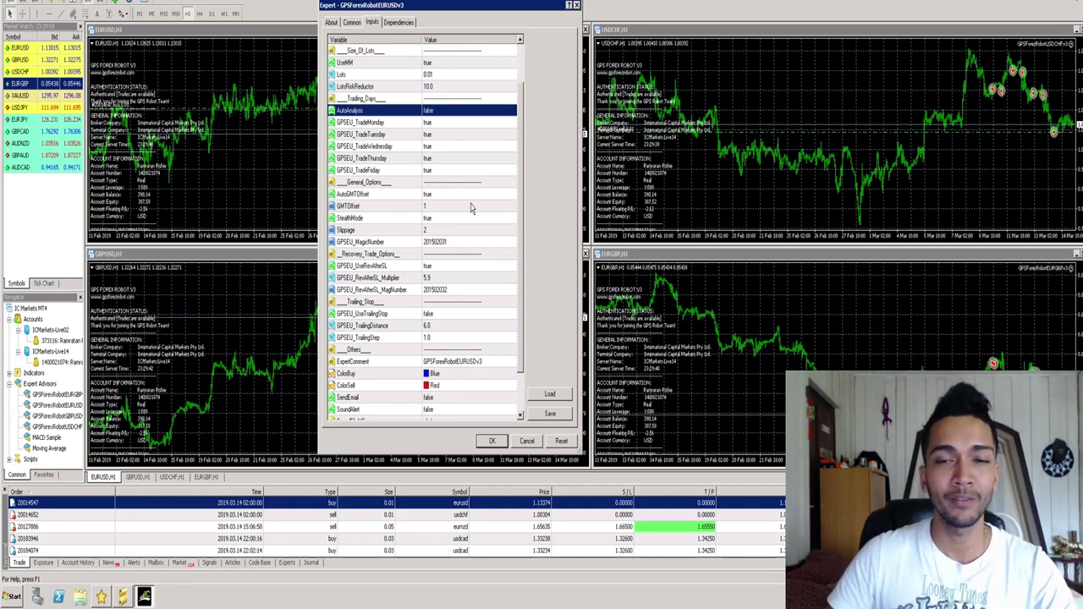
{"action": "left_click", "coordinate": [576, 5]}
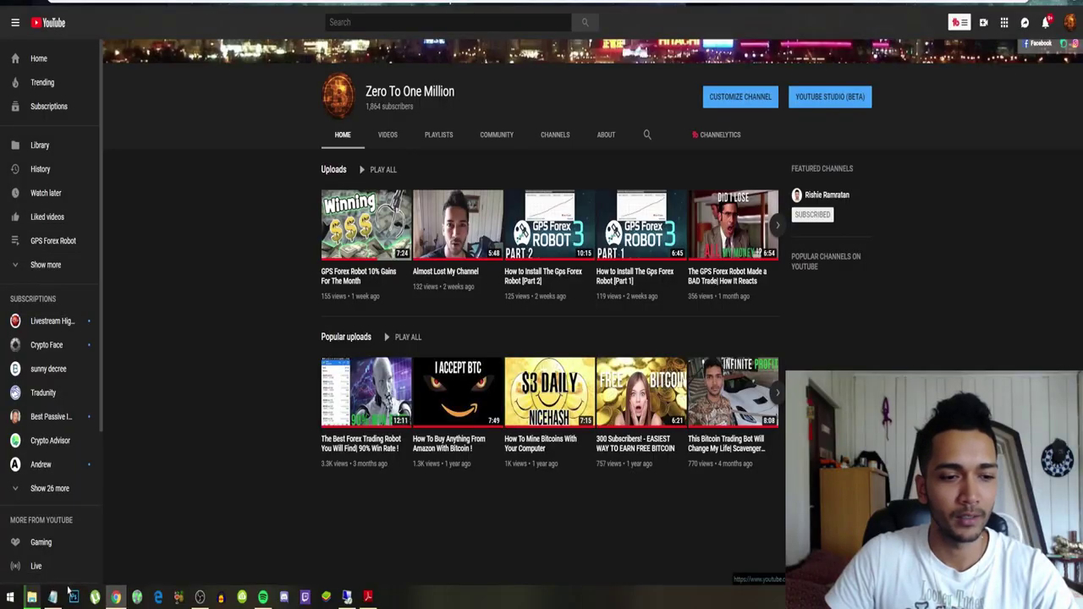
{"action": "left_click", "coordinate": [53, 597]}
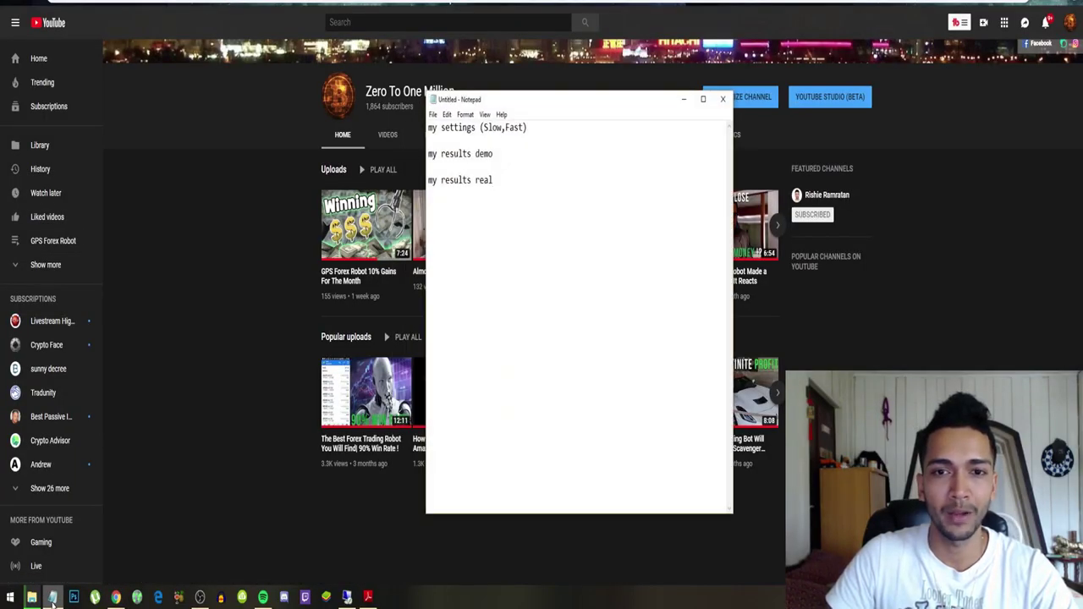
{"action": "left_click", "coordinate": [52, 597]}
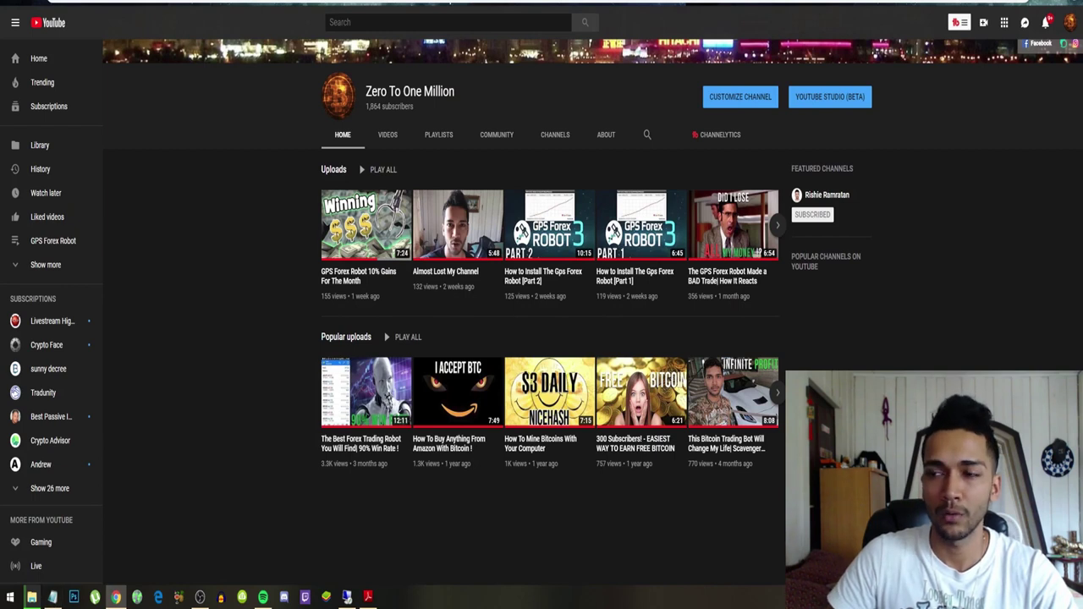
{"action": "left_click", "coordinate": [346, 597]}
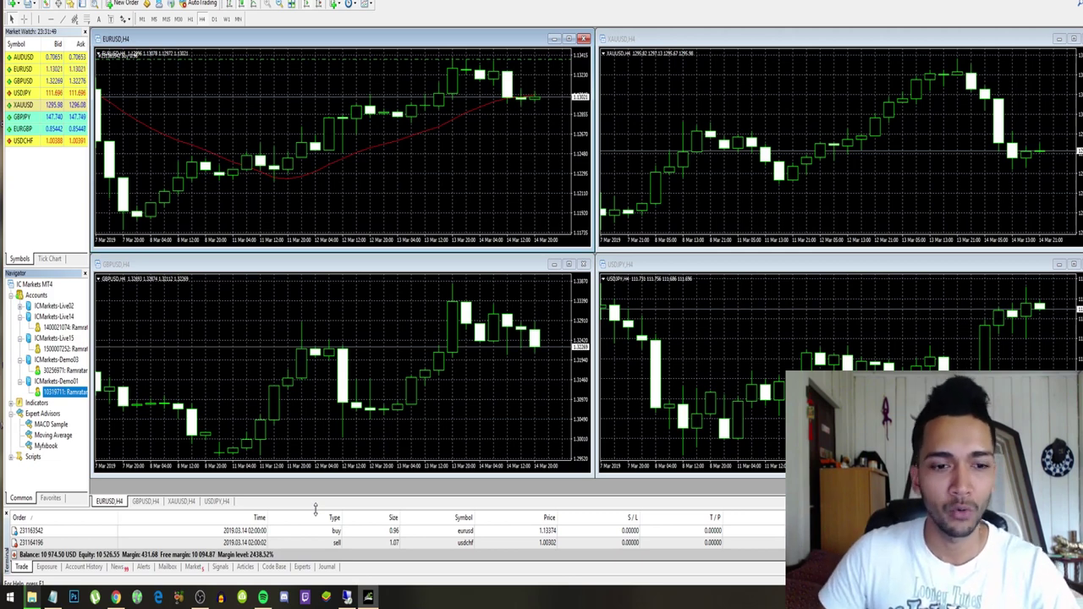
- Enlarge the Account History panel upward and move the webcam overlay to the left
{"action": "left_click_drag", "start_coordinate": [318, 505], "coordinate": [360, 112]}
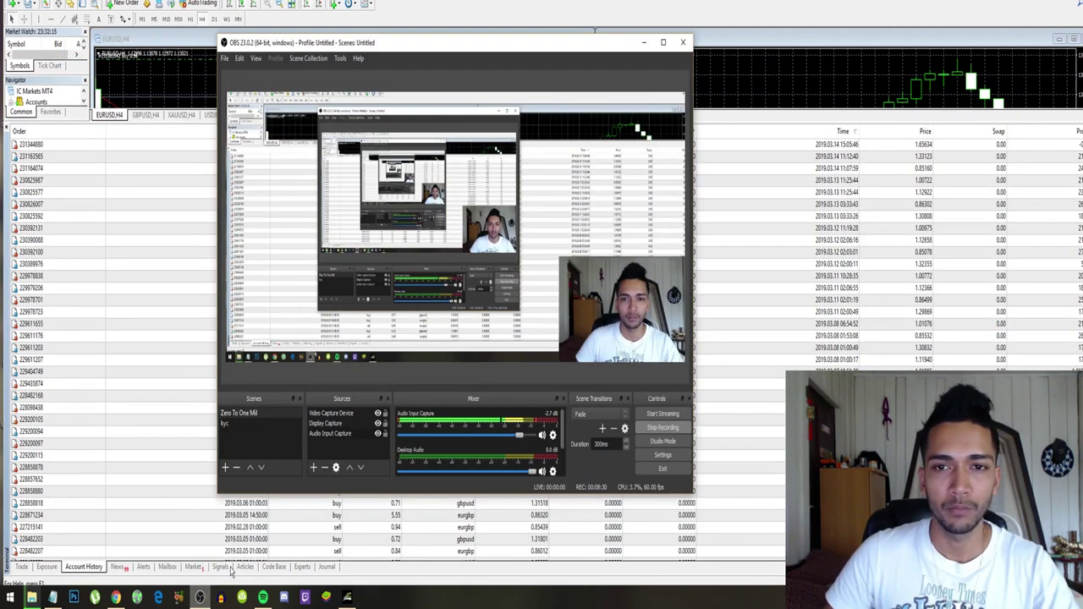
{"action": "left_click_drag", "start_coordinate": [647, 287], "coordinate": [314, 322]}
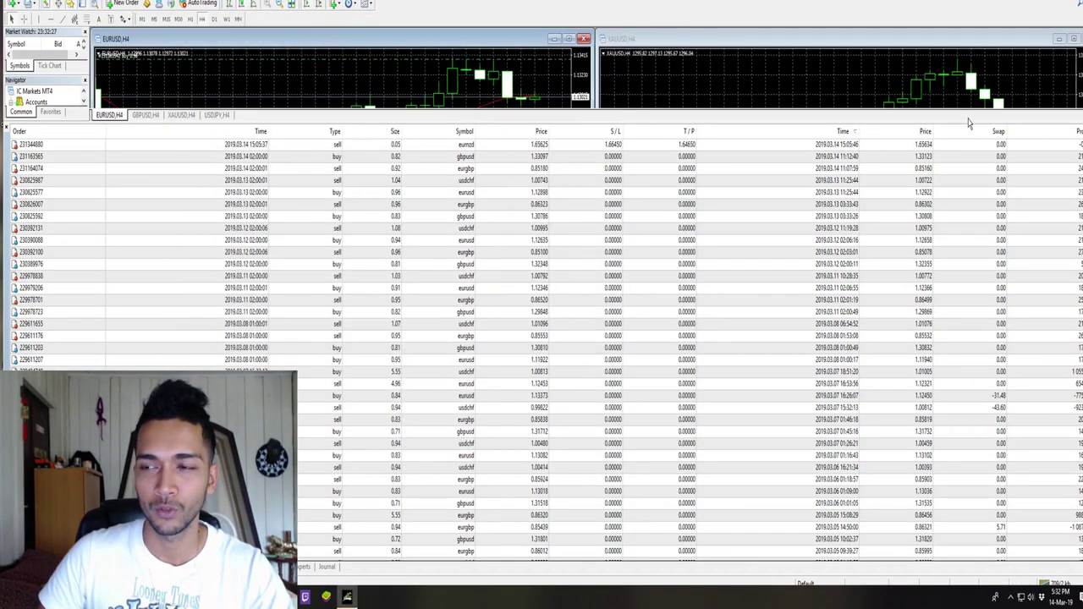
- Shrink the MT4 window, mark the 2019.03.01 starting trade, and launch Calculator
{"action": "key", "text": "super+Down"}
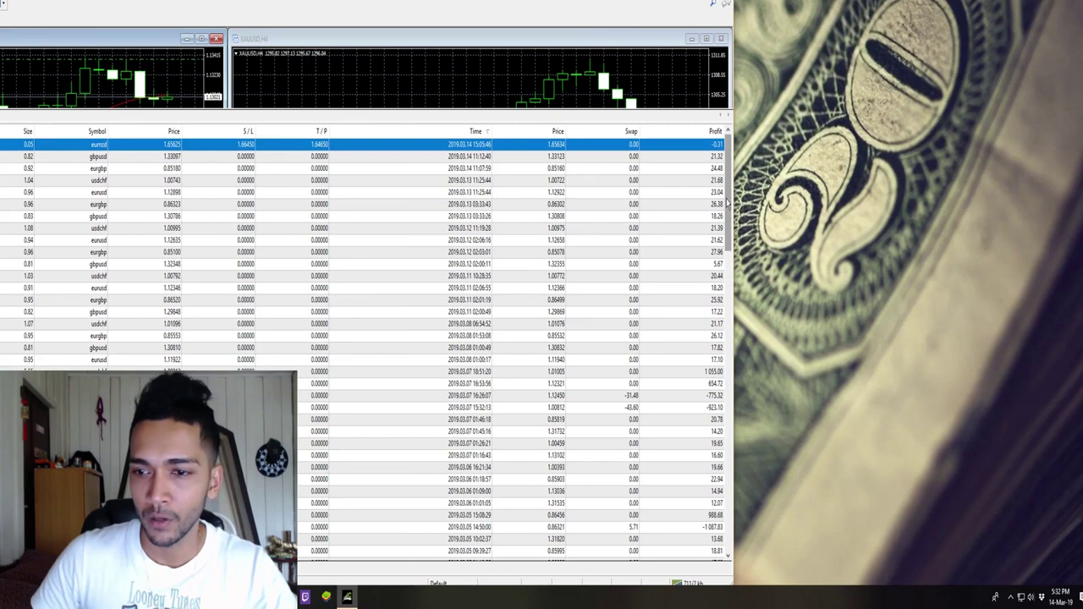
{"action": "left_click_drag", "start_coordinate": [726, 203], "coordinate": [726, 215]}
{"action": "scroll", "coordinate": [648, 398], "scroll_direction": "down", "scroll_amount": 5}
{"action": "left_click", "coordinate": [648, 431]}
{"action": "key", "text": "super"}
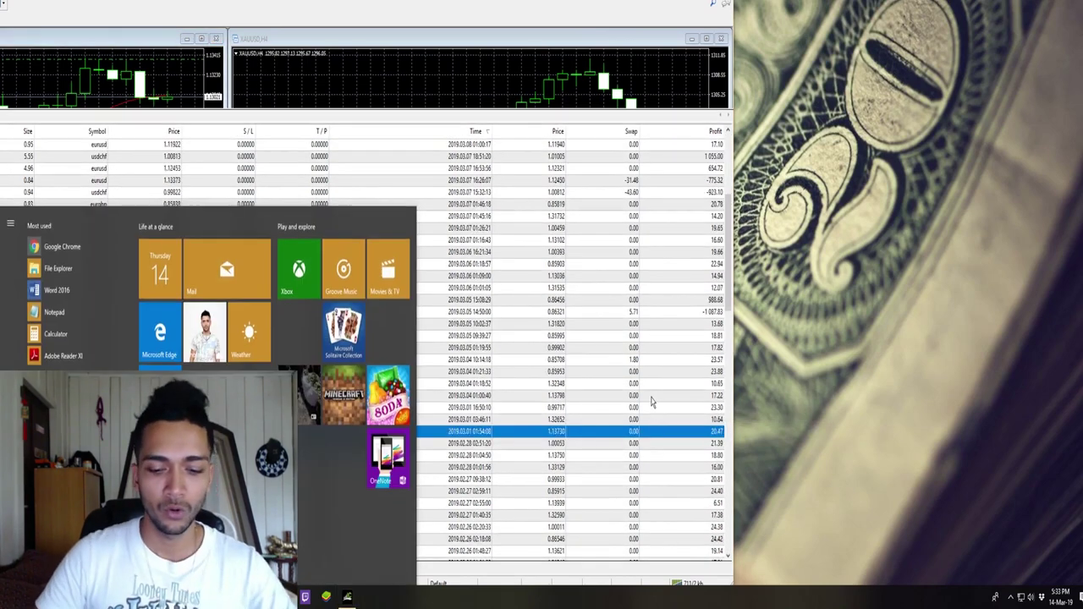
{"action": "key", "text": "Escape"}
{"action": "type", "text": "ca"}
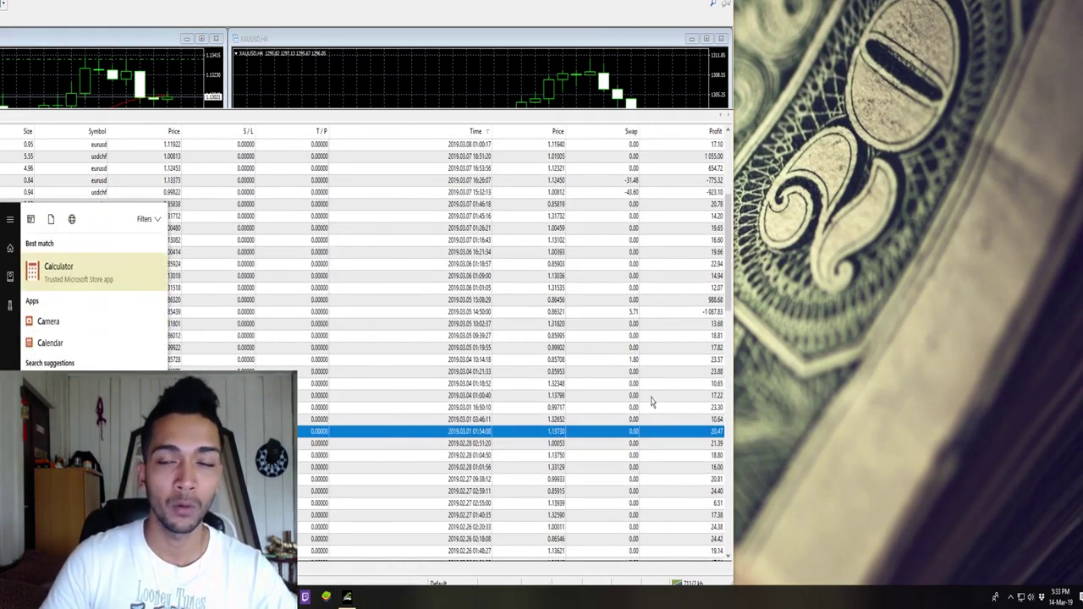
{"action": "key", "text": "Return"}
- Enter the trade profits from 20.47 through 24, including -1087.83 and 988.68, totalling 609.15
{"action": "type", "text": "20.47+10.64+23.3+17.22+1"}
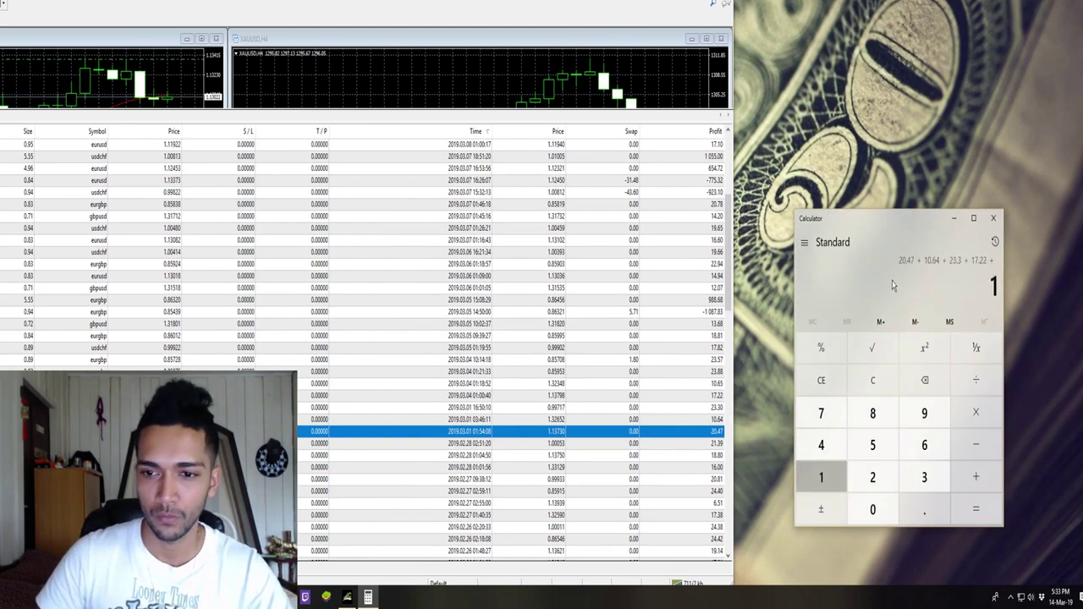
{"action": "type", "text": "0.65+23.88+23.57+18.82+18.81+13.68-108"}
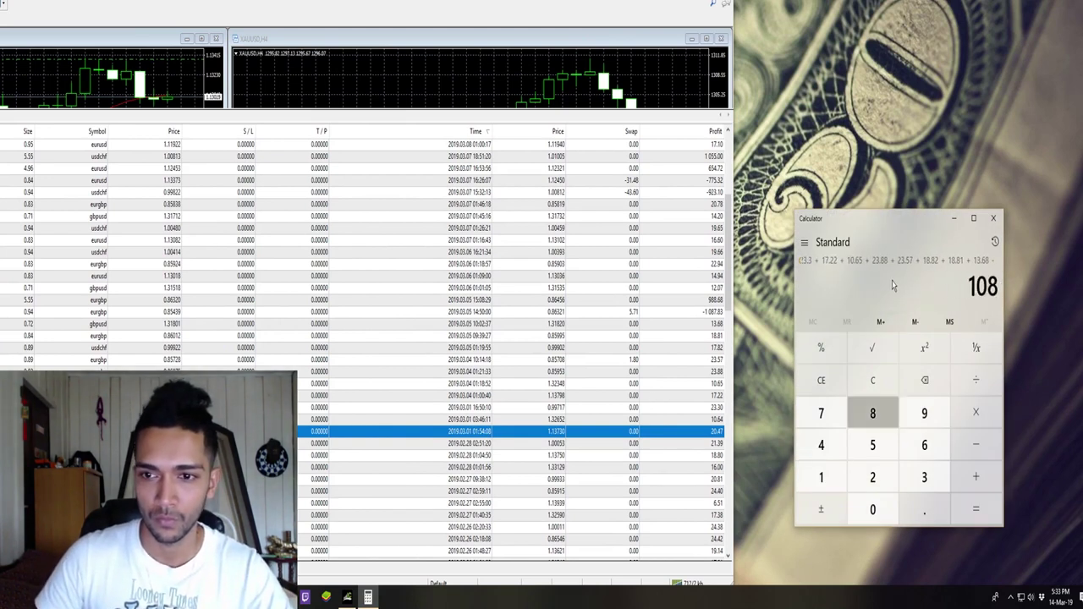
{"action": "type", "text": "7.83+988.68+12.07+14.94+22.94+19.66+16.6+19.65+14.2+20.75"}
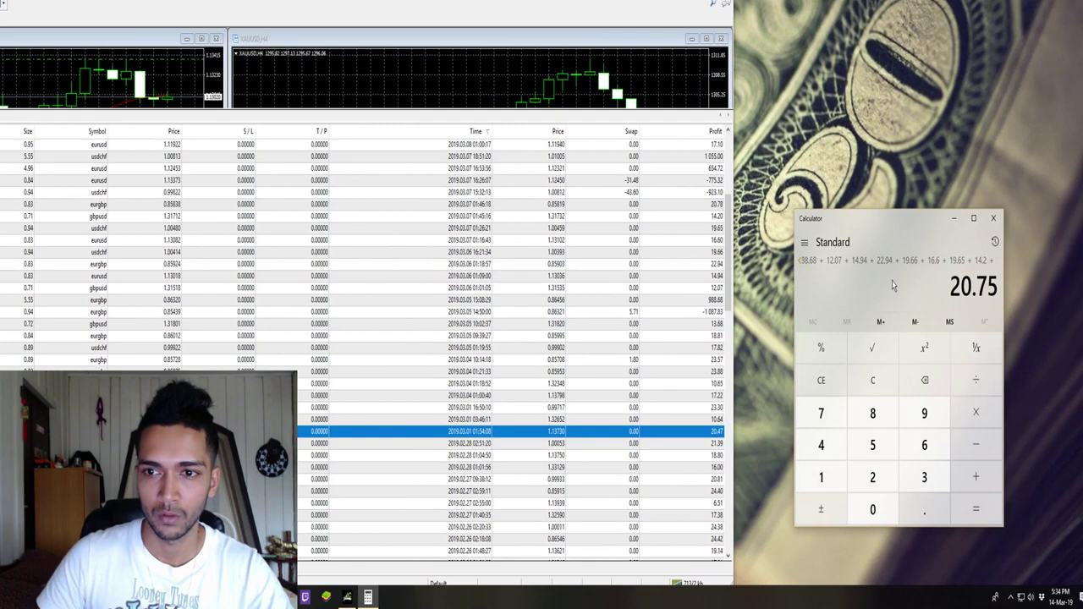
{"action": "type", "text": "-923.1-775+654.72+1055+17.10"}
{"action": "left_click_drag", "start_coordinate": [729, 245], "coordinate": [730, 239]}
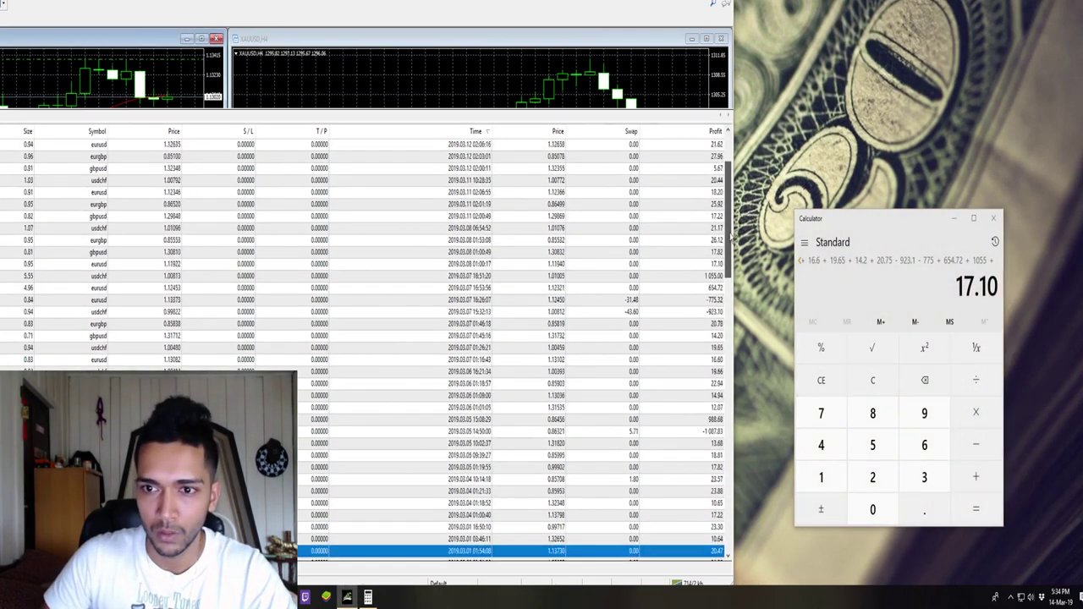
{"action": "scroll", "coordinate": [508, 254], "scroll_direction": "up", "scroll_amount": 2}
{"action": "left_click", "coordinate": [508, 323]}
{"action": "left_click", "coordinate": [878, 285]}
{"action": "type", "text": "+17.82+26+21.2+17.22+25.95+18.2+20.44+5.6"}
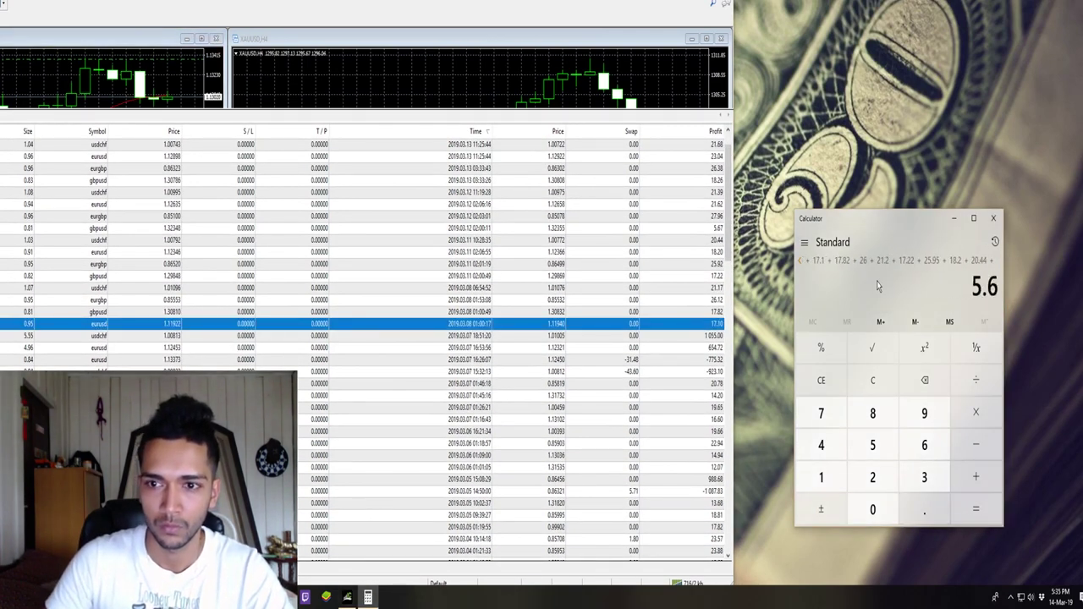
{"action": "type", "text": "7+27.96+21.62+21.39+18.26+26+23+22+24"}
{"action": "scroll", "coordinate": [508, 254], "scroll_direction": "up", "scroll_amount": 1}
{"action": "left_click", "coordinate": [508, 179]}
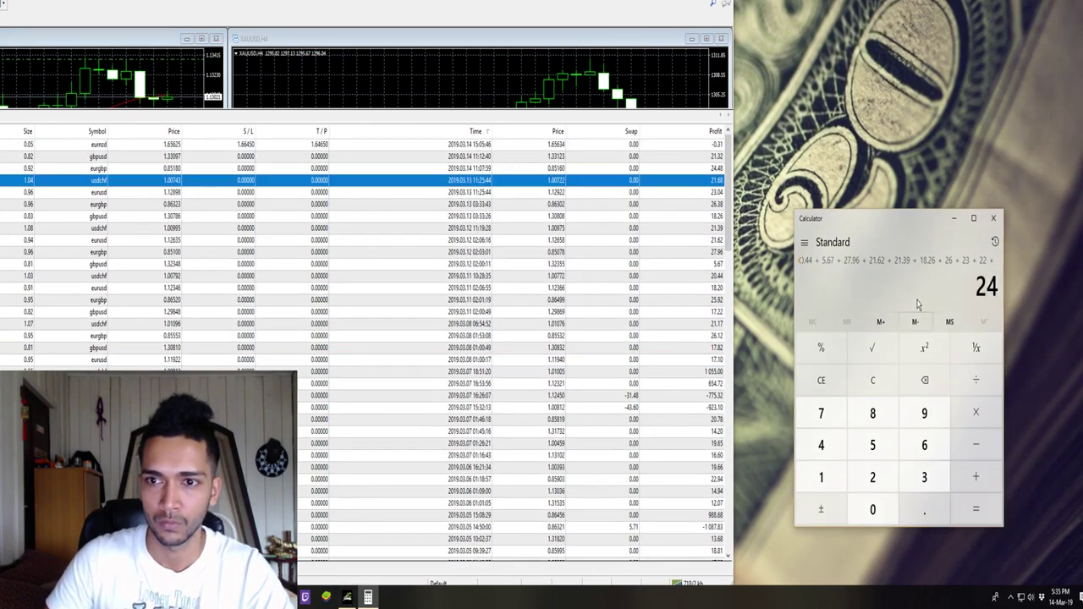
{"action": "key", "text": "Return"}
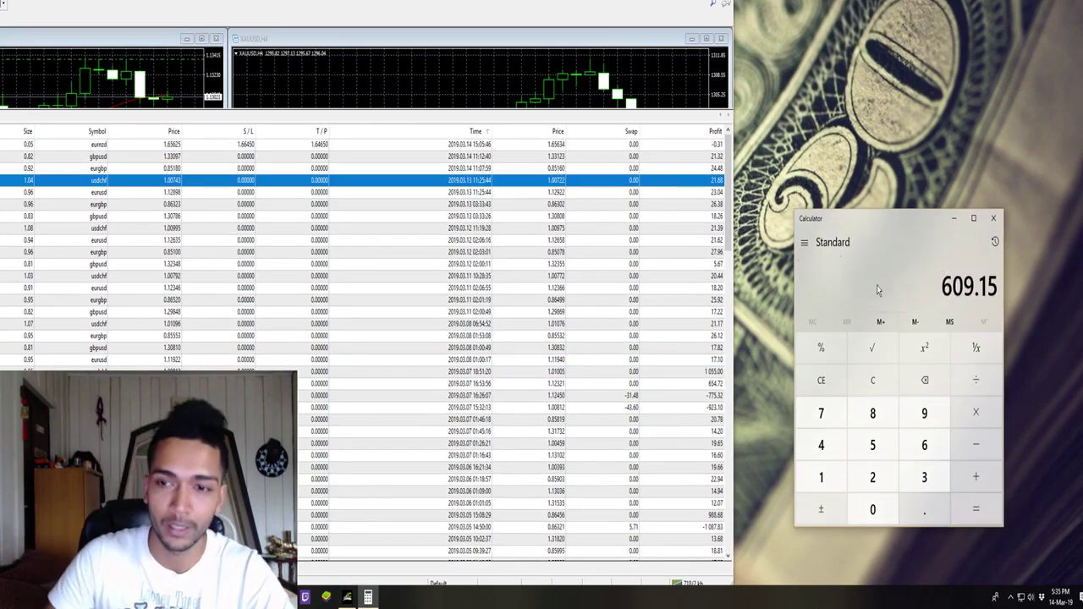
- Scroll the trade history to confirm the 2019.03.01 EURUSD trade as the period start
{"action": "left_click", "coordinate": [729, 217]}
{"action": "scroll", "coordinate": [730, 217], "scroll_direction": "down", "scroll_amount": 2}
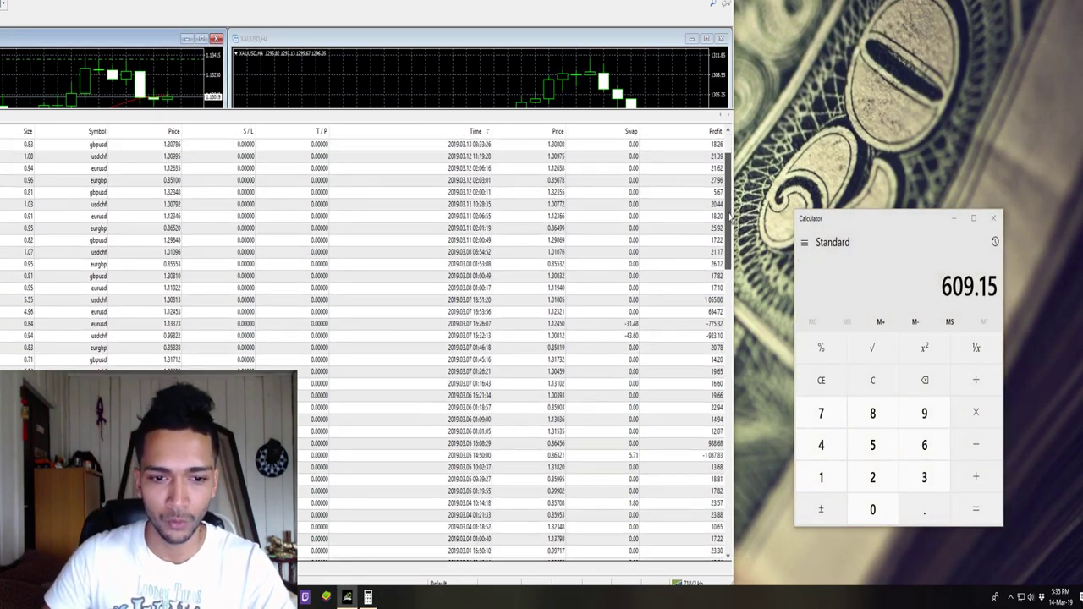
{"action": "mouse_move", "coordinate": [730, 217]}
{"action": "left_mouse_down"}
{"action": "mouse_move", "coordinate": [729, 230]}
{"action": "mouse_move", "coordinate": [732, 193]}
{"action": "mouse_move", "coordinate": [736, 204]}
{"action": "left_mouse_up"}
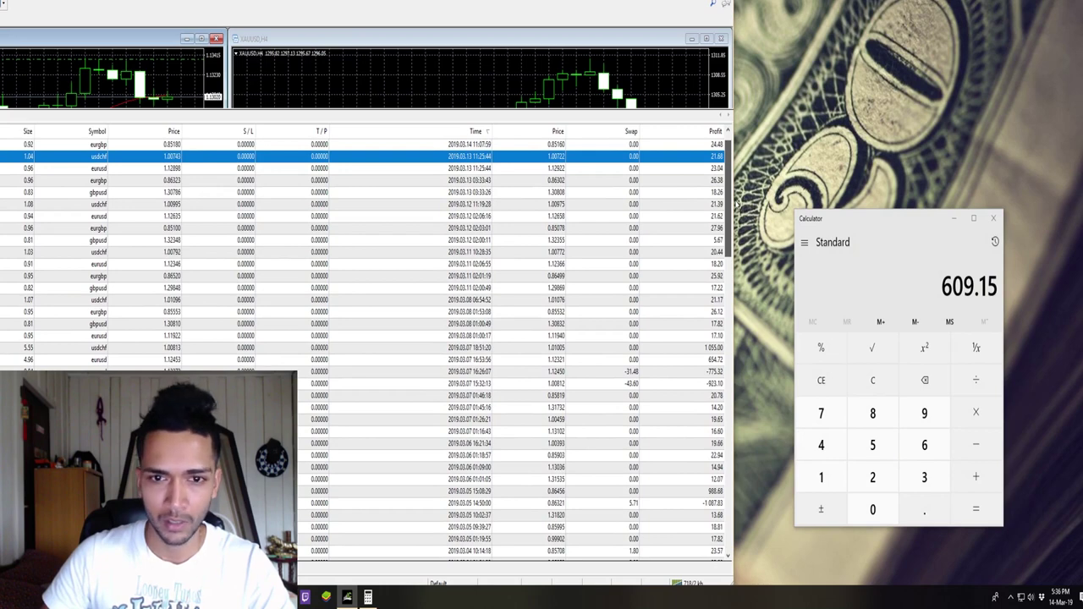
{"action": "left_click_drag", "start_coordinate": [736, 203], "coordinate": [731, 300]}
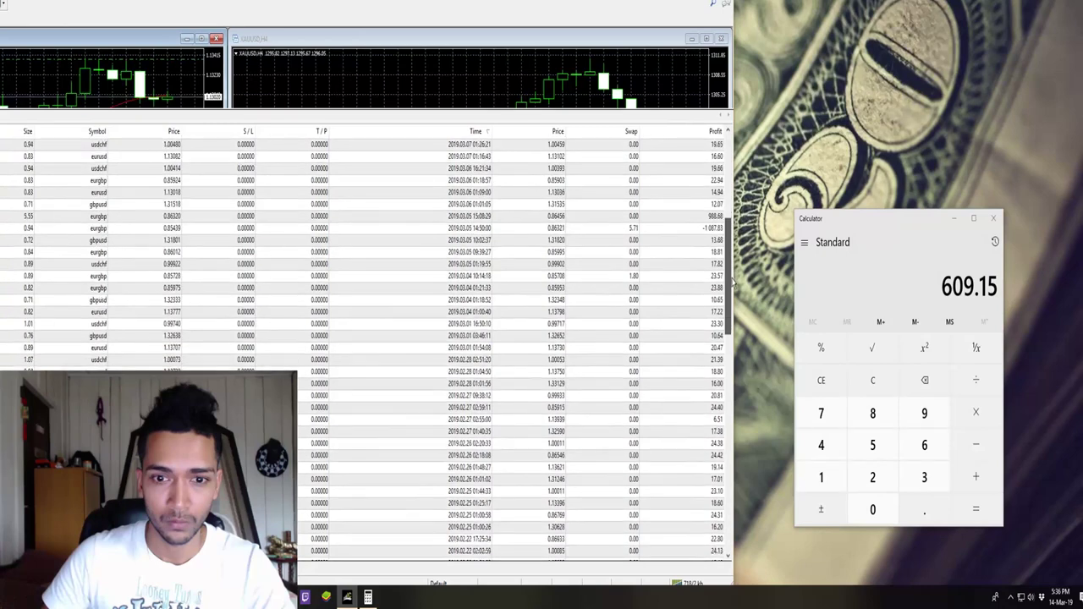
{"action": "left_click", "coordinate": [464, 348]}
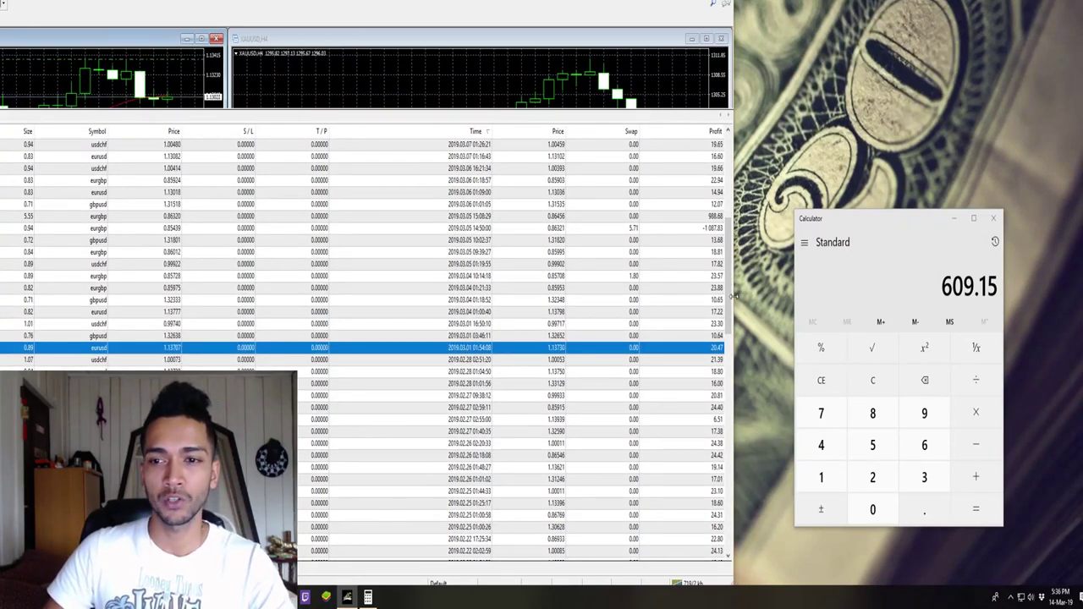
{"action": "left_click_drag", "start_coordinate": [734, 296], "coordinate": [733, 182]}
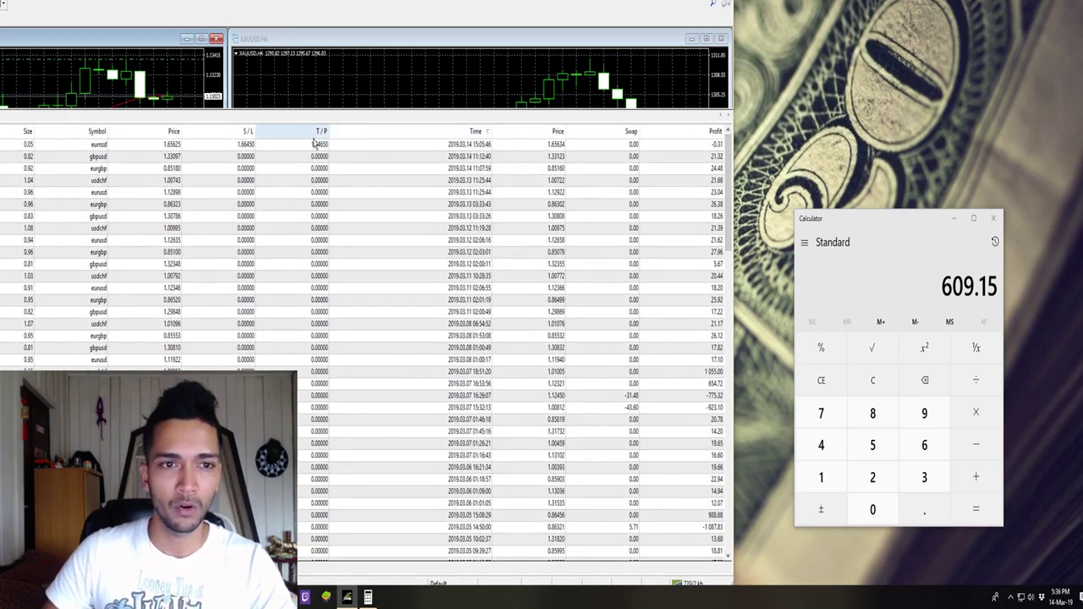
{"action": "left_click", "coordinate": [883, 288]}
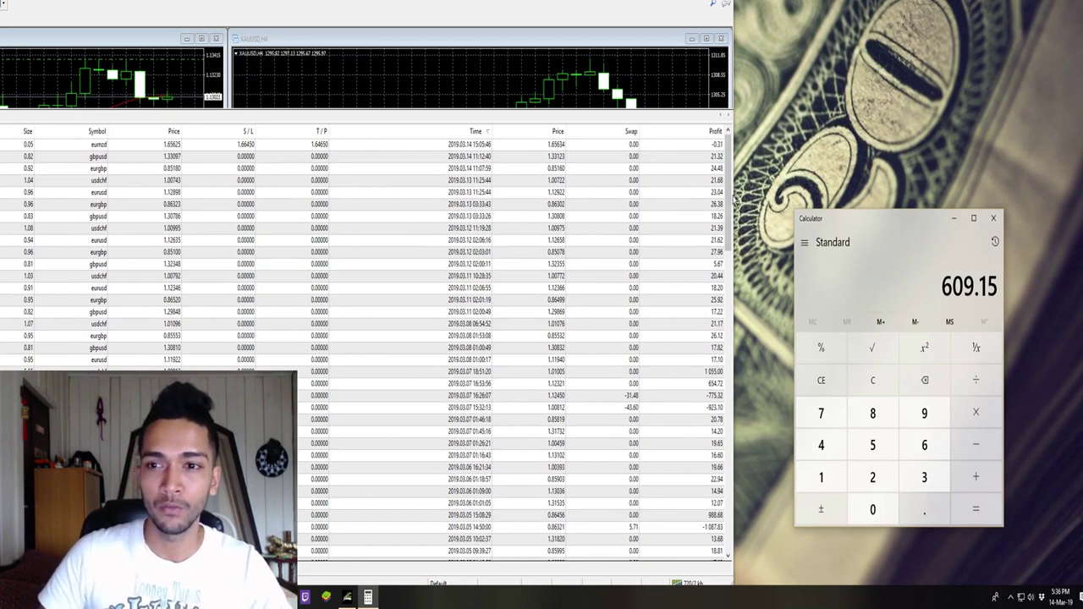
{"action": "left_click_drag", "start_coordinate": [728, 200], "coordinate": [880, 266]}
- Copy the 609.15 total, divide by 10000 and multiply by 100 to get 6.0915
{"action": "left_click", "coordinate": [919, 268]}
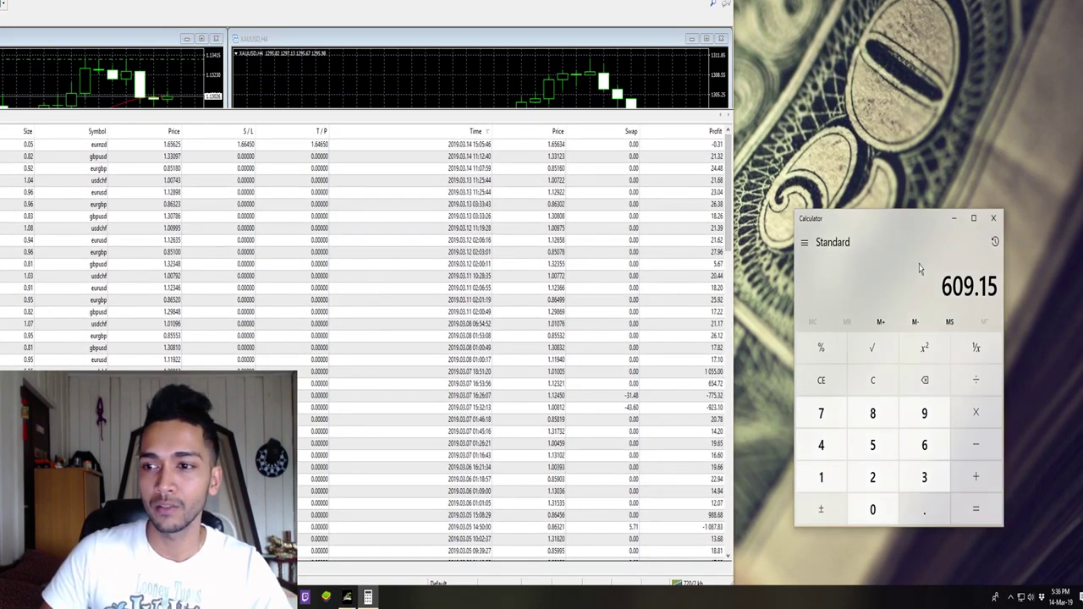
{"action": "right_click", "coordinate": [972, 301]}
{"action": "left_click", "coordinate": [987, 307]}
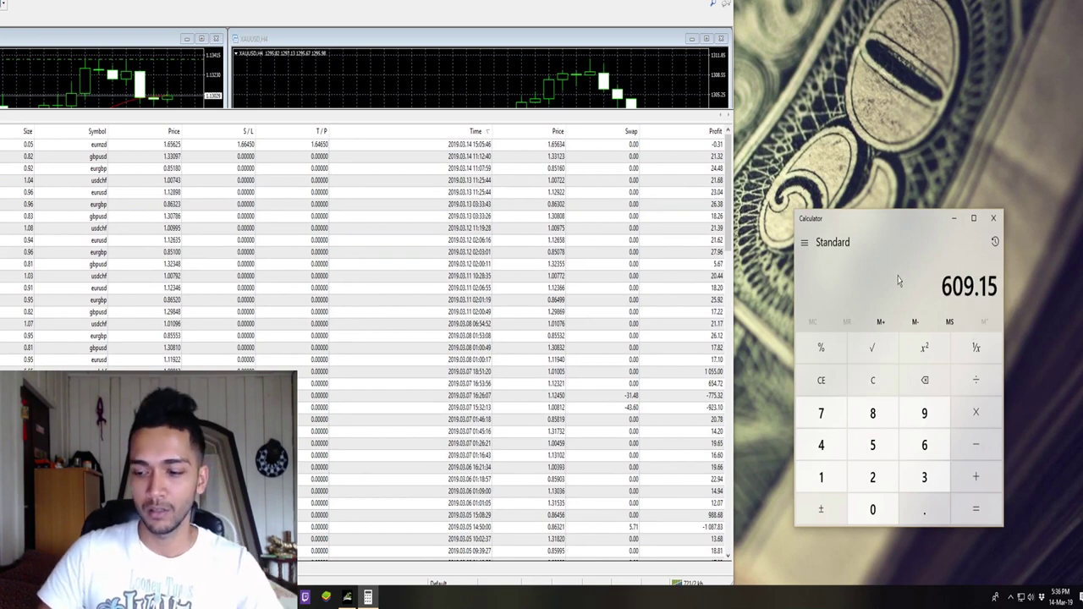
{"action": "key", "text": "slash"}
{"action": "type", "text": "100000"}
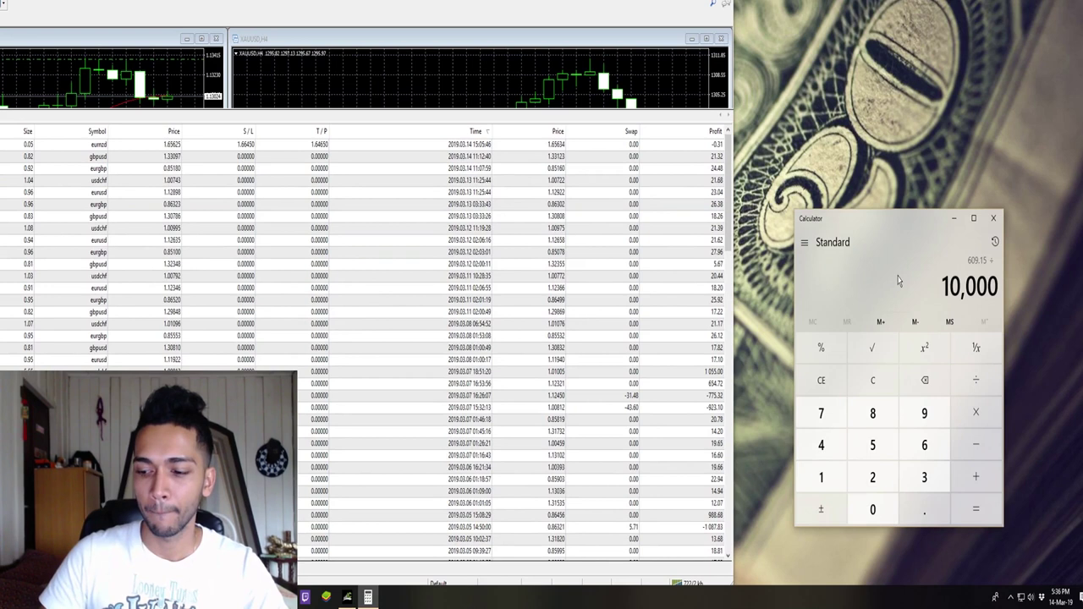
{"action": "key", "text": "Return"}
{"action": "key", "text": "asterisk"}
{"action": "type", "text": "100"}
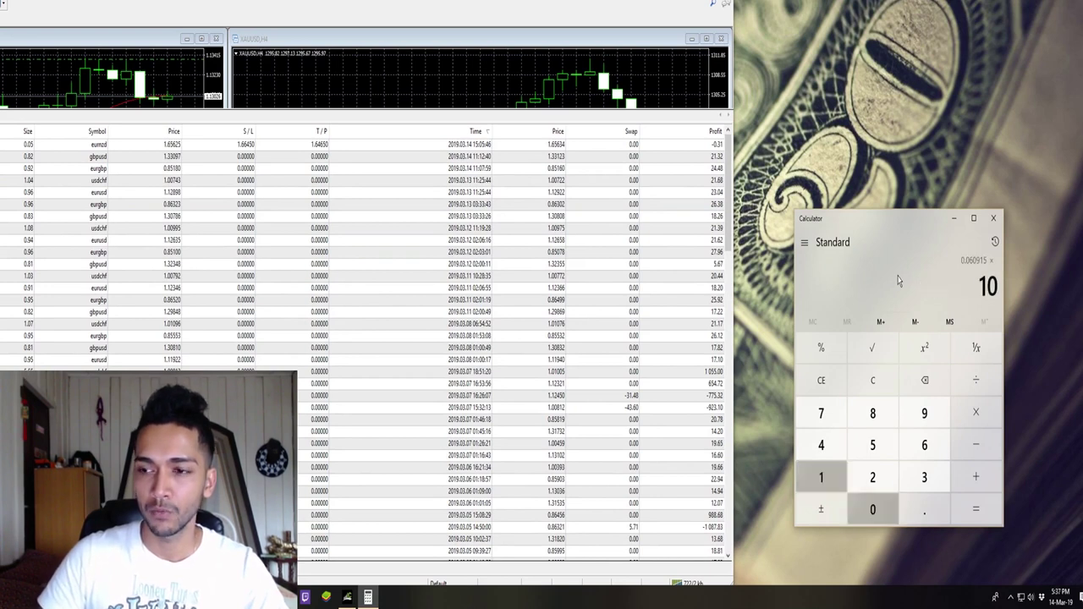
{"action": "key", "text": "Return"}
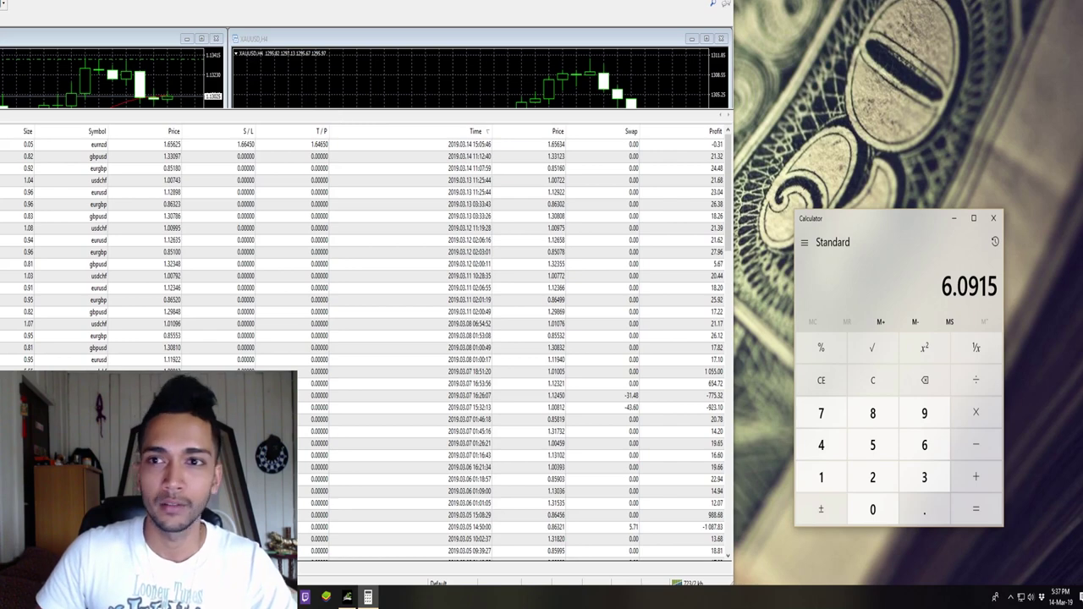
{"action": "key", "text": "alt+Tab"}
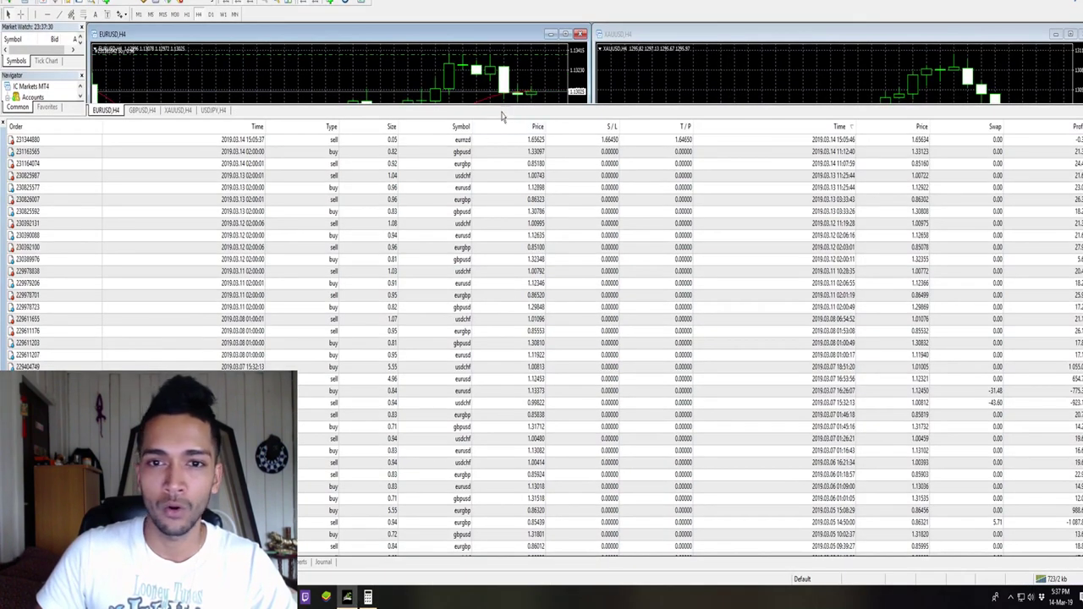
- Expand the history table and inspect the deposit, losing AUDCAD, GBPCAD take-profit and XAUUSD sell trades
{"action": "left_click_drag", "start_coordinate": [519, 118], "coordinate": [512, 499]}
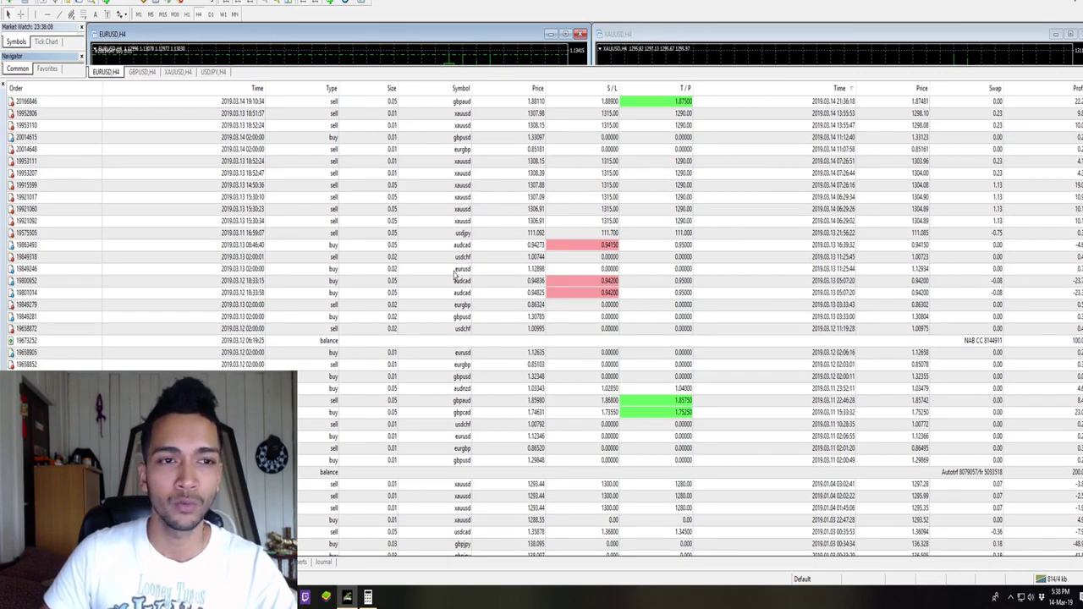
{"action": "left_click", "coordinate": [910, 476]}
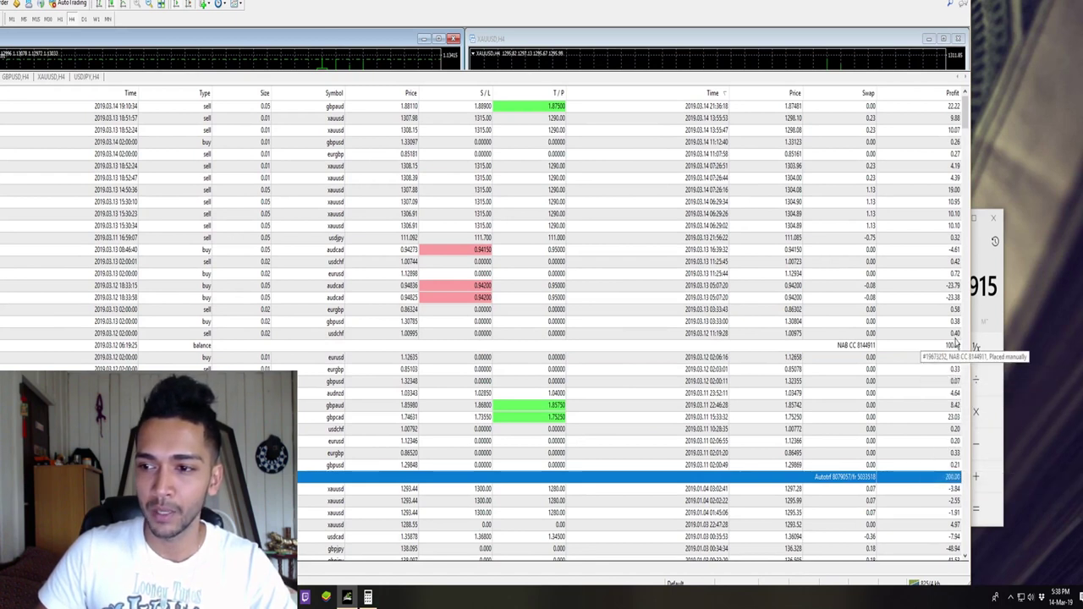
{"action": "left_click", "coordinate": [902, 289]}
{"action": "left_click", "coordinate": [904, 296]}
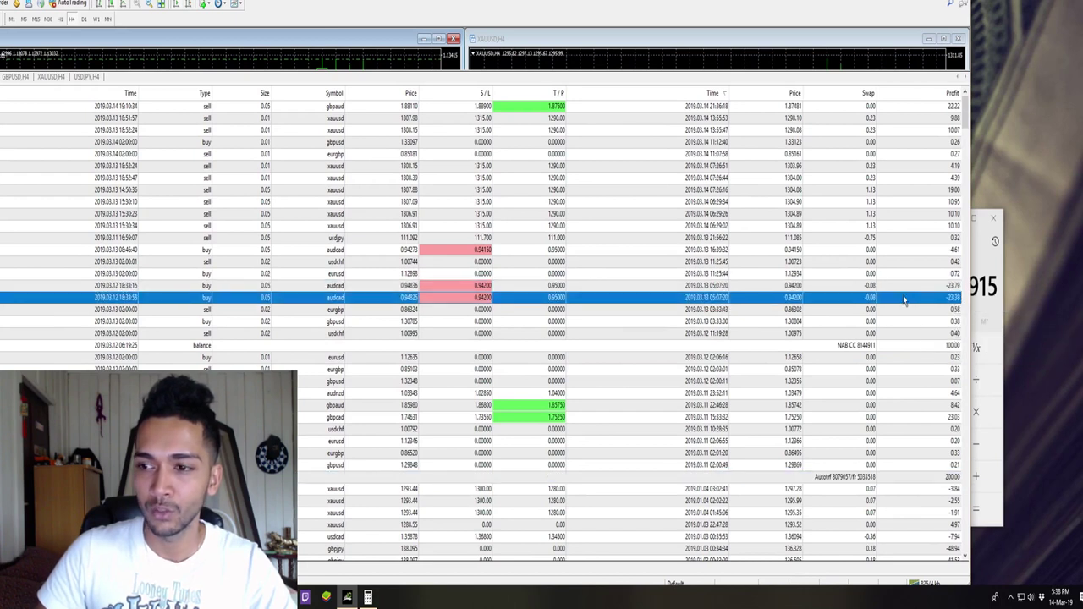
{"action": "left_click", "coordinate": [903, 418]}
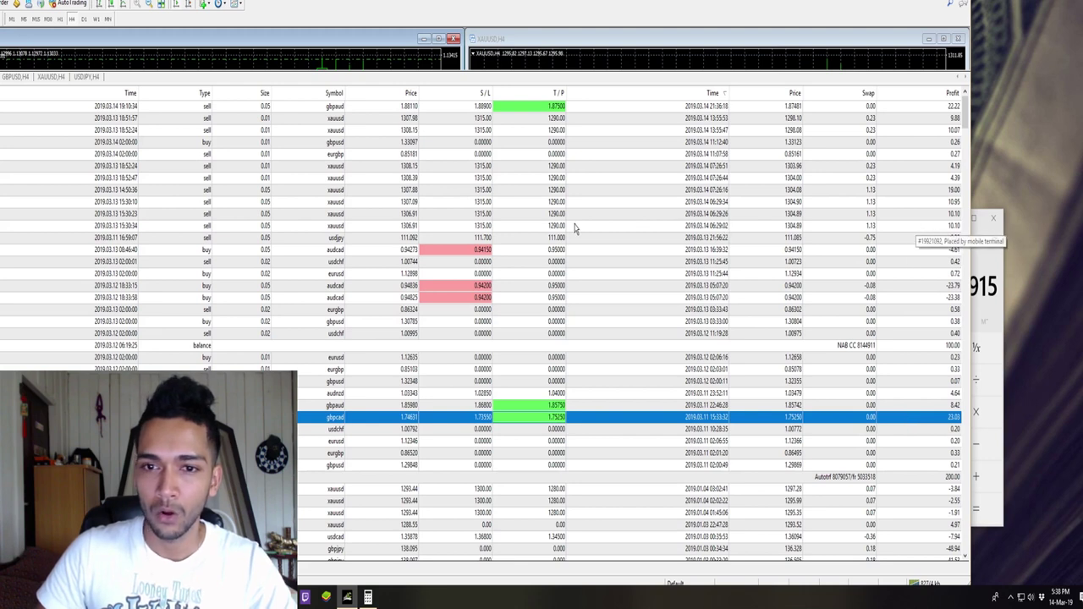
{"action": "left_click", "coordinate": [339, 228]}
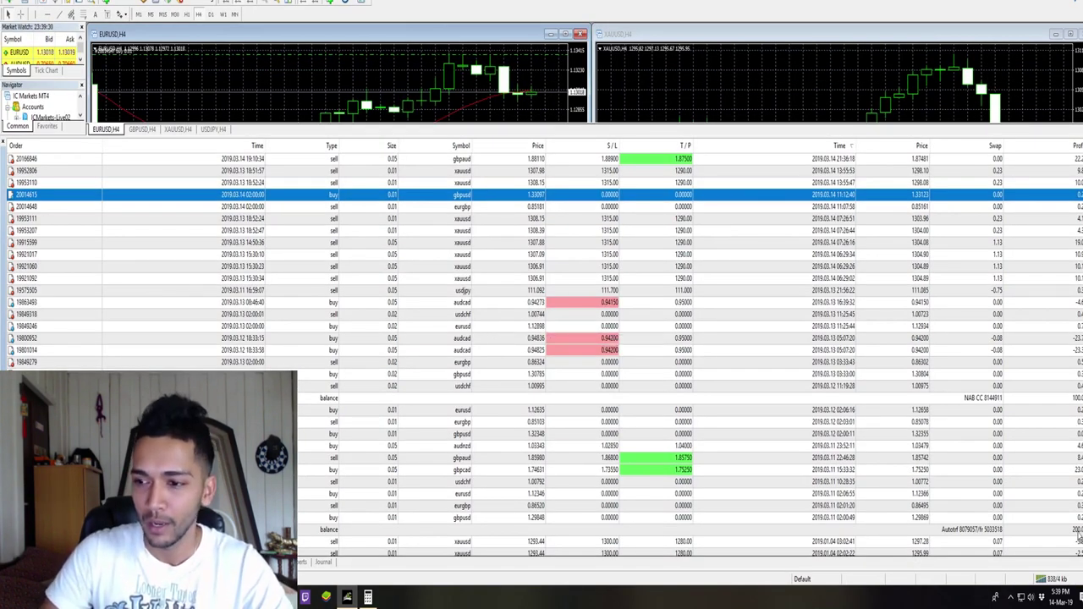
{"action": "left_click", "coordinate": [1062, 520]}
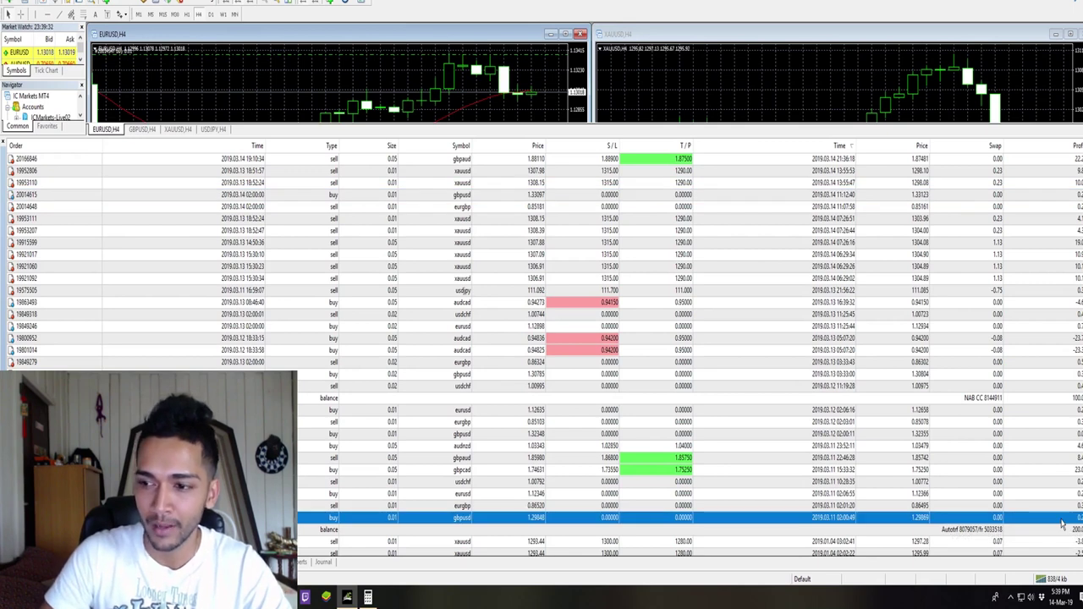
{"action": "key", "text": "Up"}
{"action": "key", "text": "Up"}
{"action": "key", "text": "Up"}
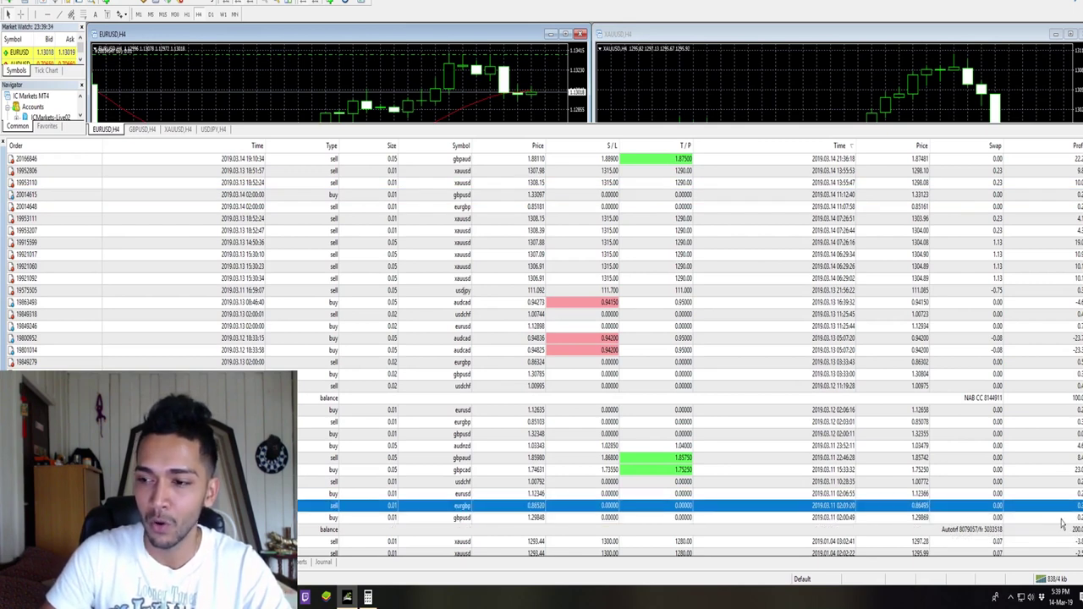
{"action": "key", "text": "Down"}
{"action": "key", "text": "Down"}
{"action": "key", "text": "Down"}
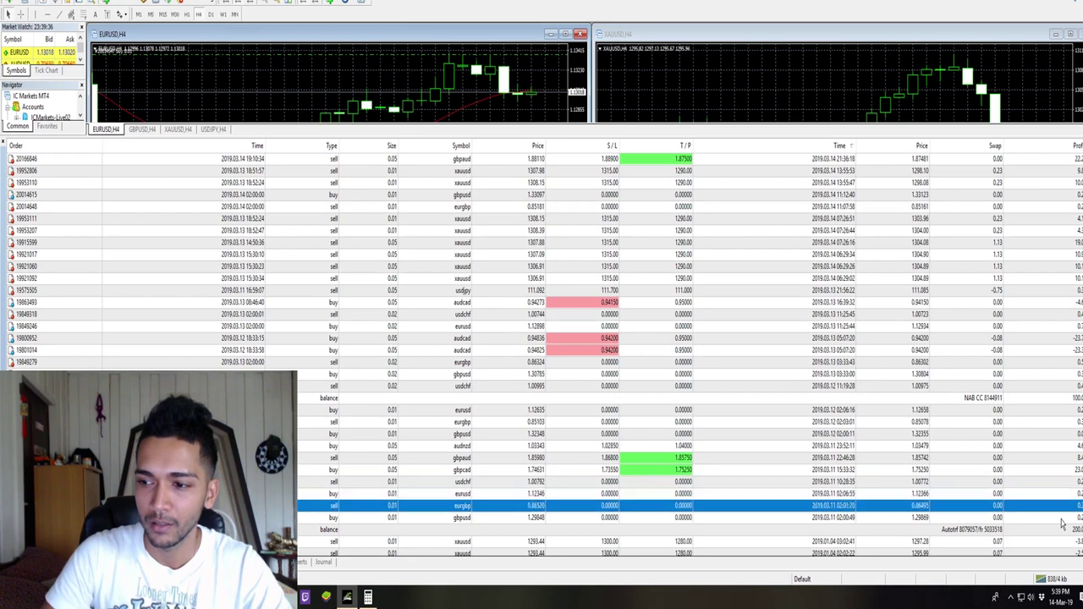
{"action": "key", "text": "Up"}
{"action": "key", "text": "Up"}
{"action": "key", "text": "Up"}
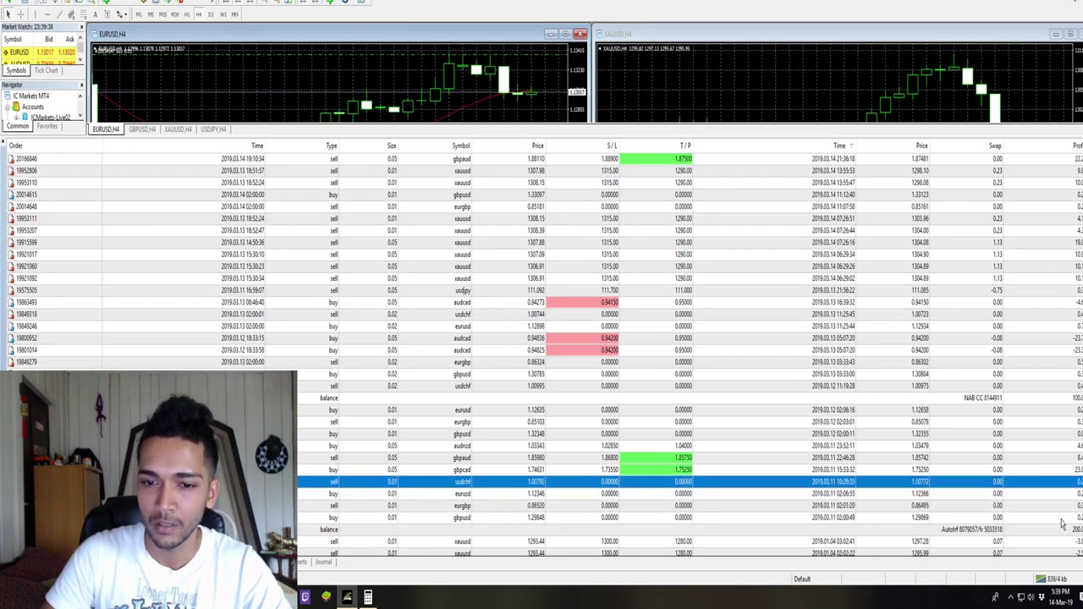
{"action": "key", "text": "Up"}
{"action": "key", "text": "Up"}
{"action": "key", "text": "Up"}
{"action": "key", "text": "Up"}
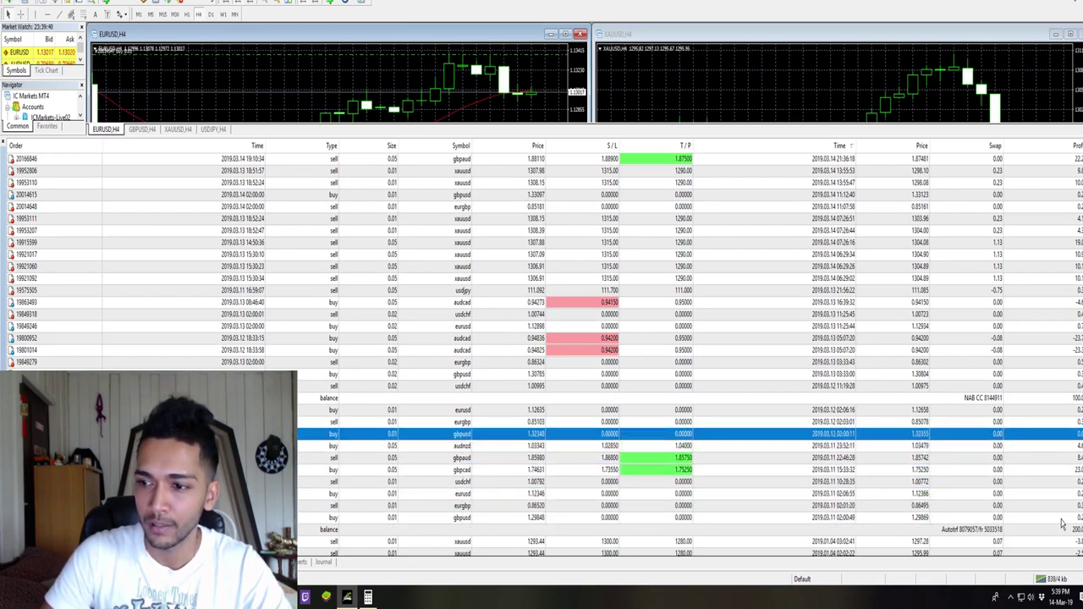
{"action": "key", "text": "Up"}
{"action": "key", "text": "Down"}
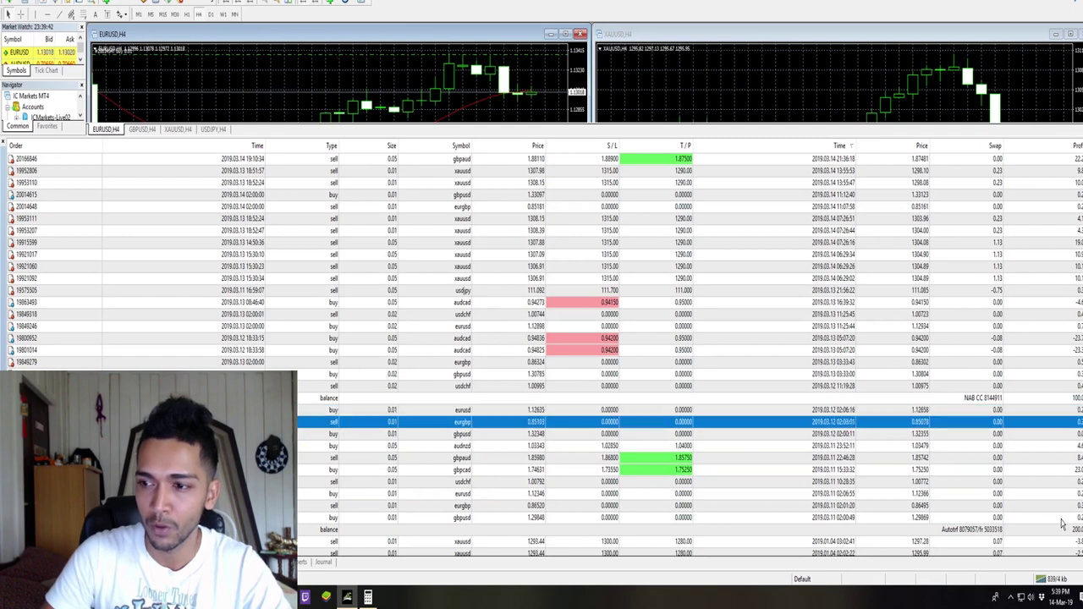
{"action": "key", "text": "Up"}
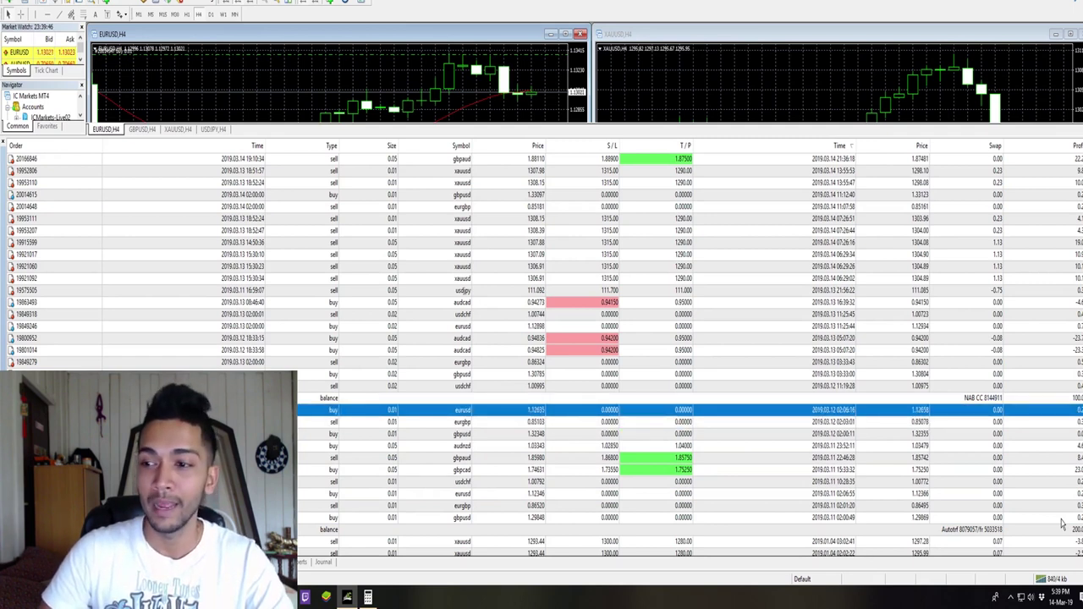
{"action": "key", "text": "Up"}
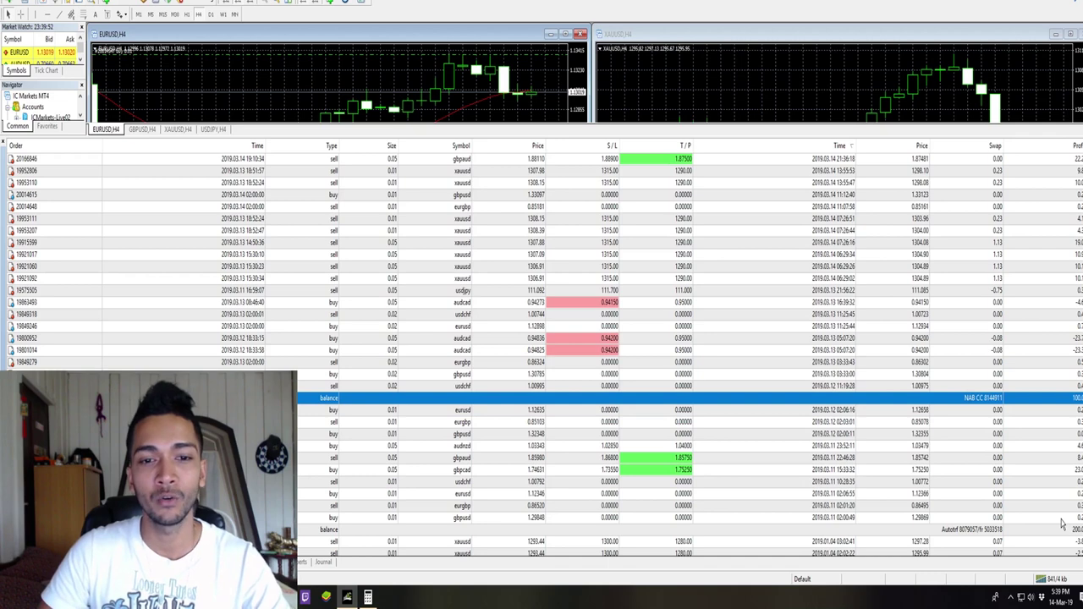
{"action": "key", "text": "Up"}
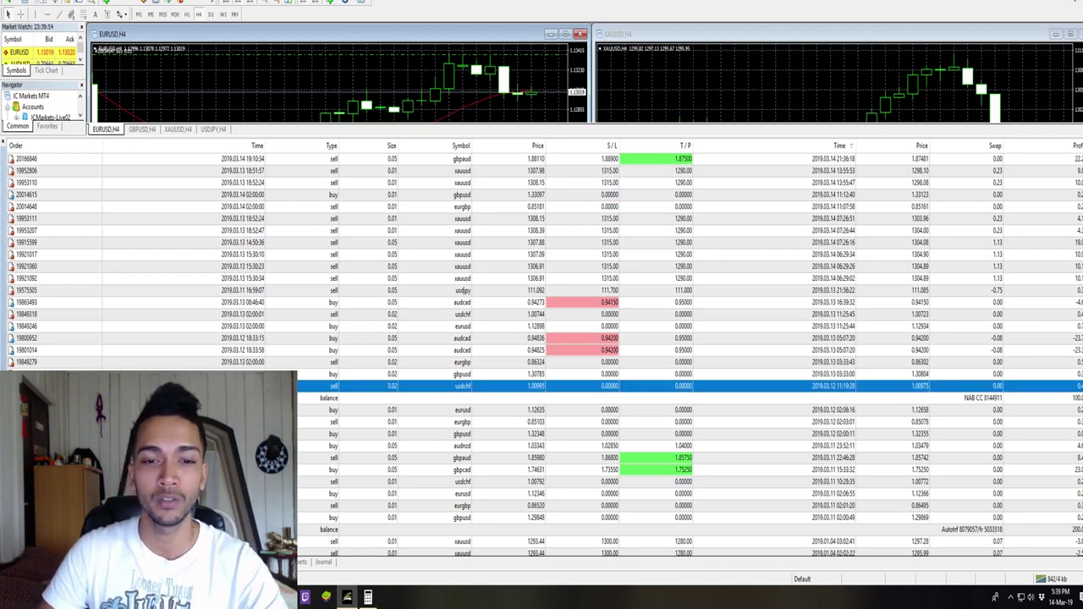
{"action": "key", "text": "alt+Tab"}
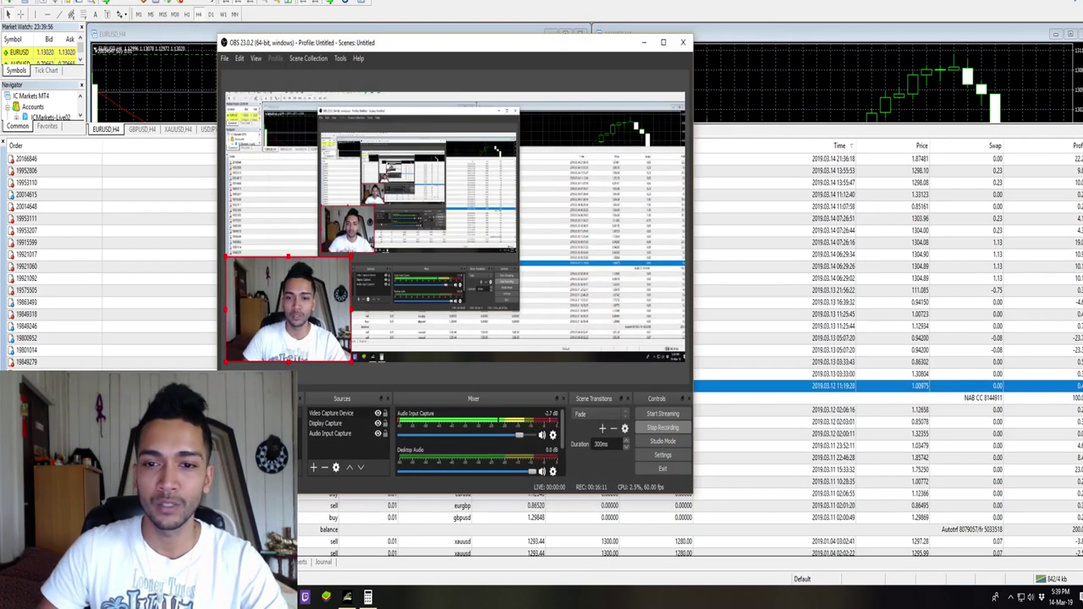
{"action": "key", "text": "alt+Tab"}
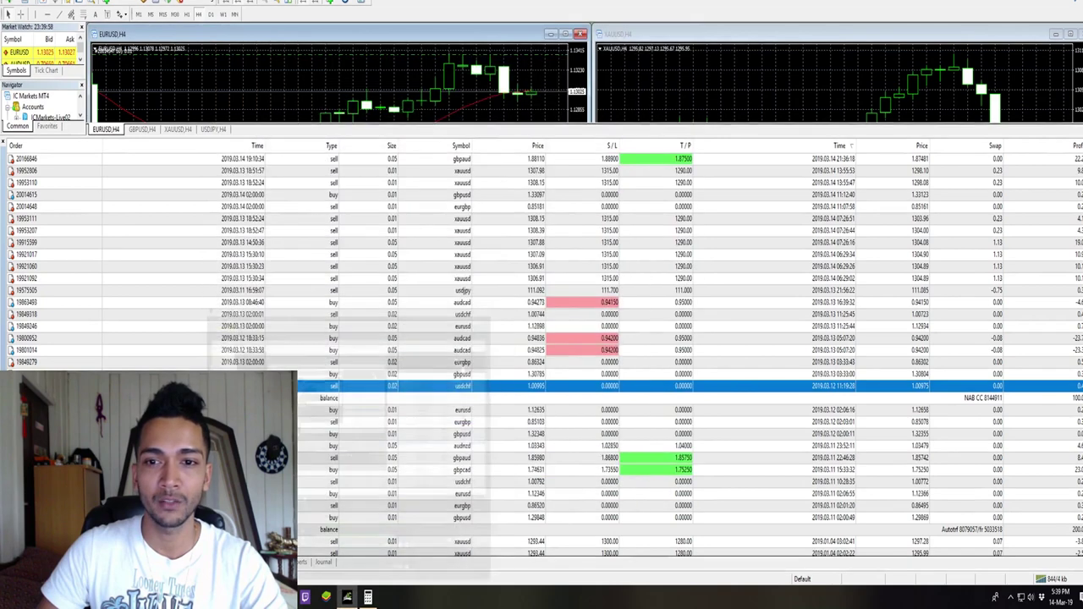
{"action": "mouse_move", "coordinate": [1059, 386]}
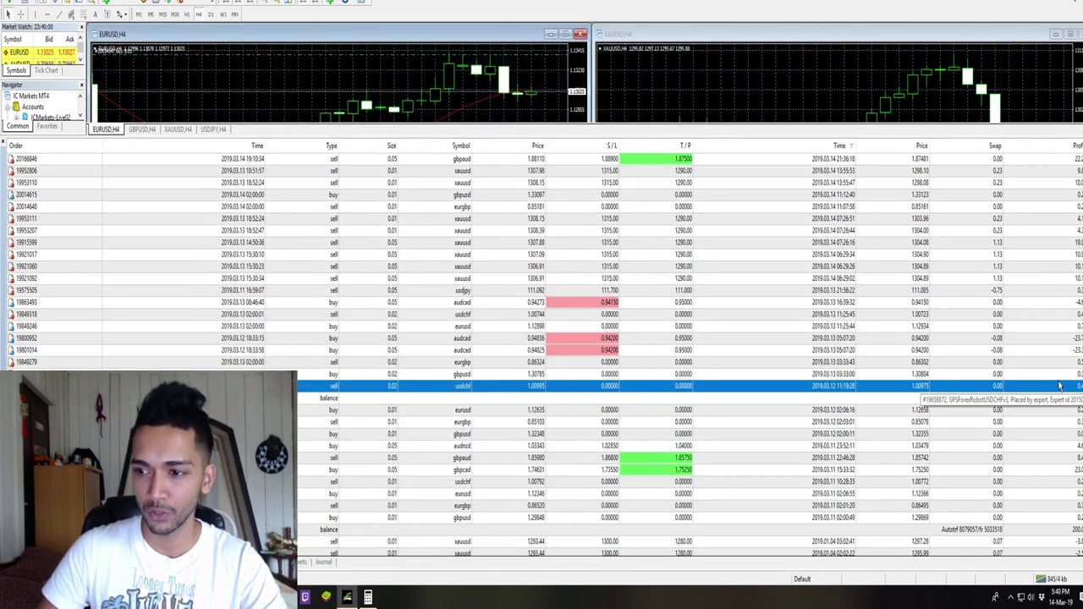
{"action": "key", "text": "Up"}
{"action": "key", "text": "Up"}
{"action": "key", "text": "Up"}
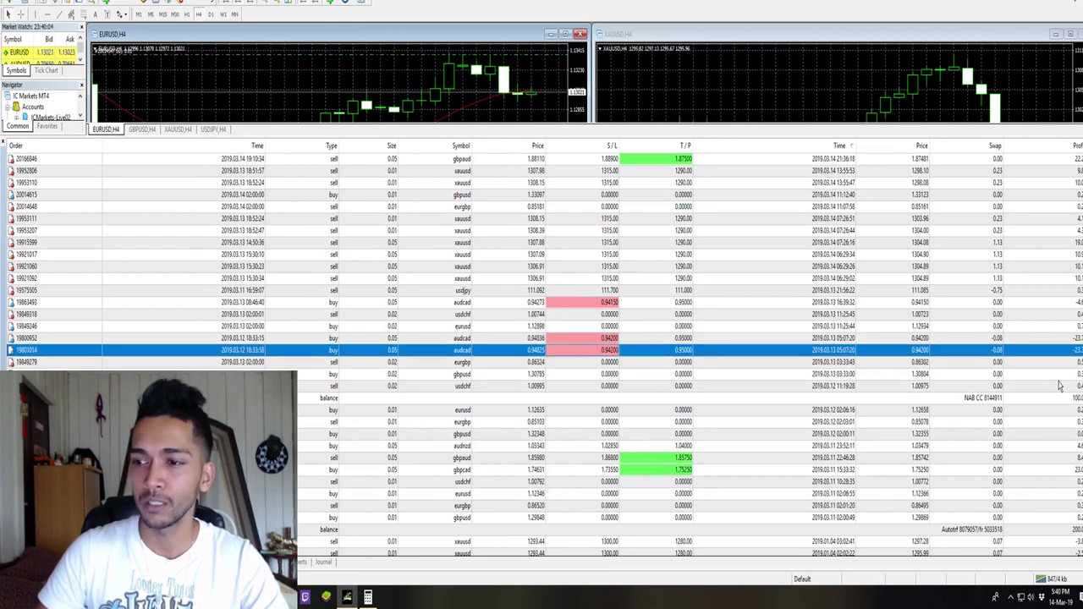
{"action": "key", "text": "Up"}
{"action": "key", "text": "Down"}
{"action": "key", "text": "Up"}
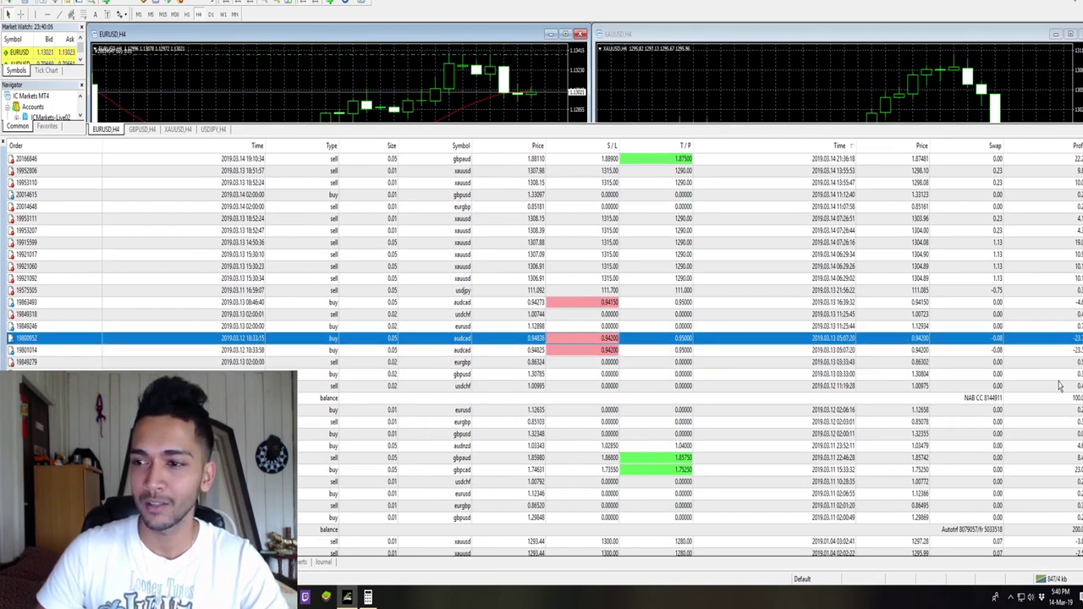
{"action": "key", "text": "Up"}
{"action": "key", "text": "Up"}
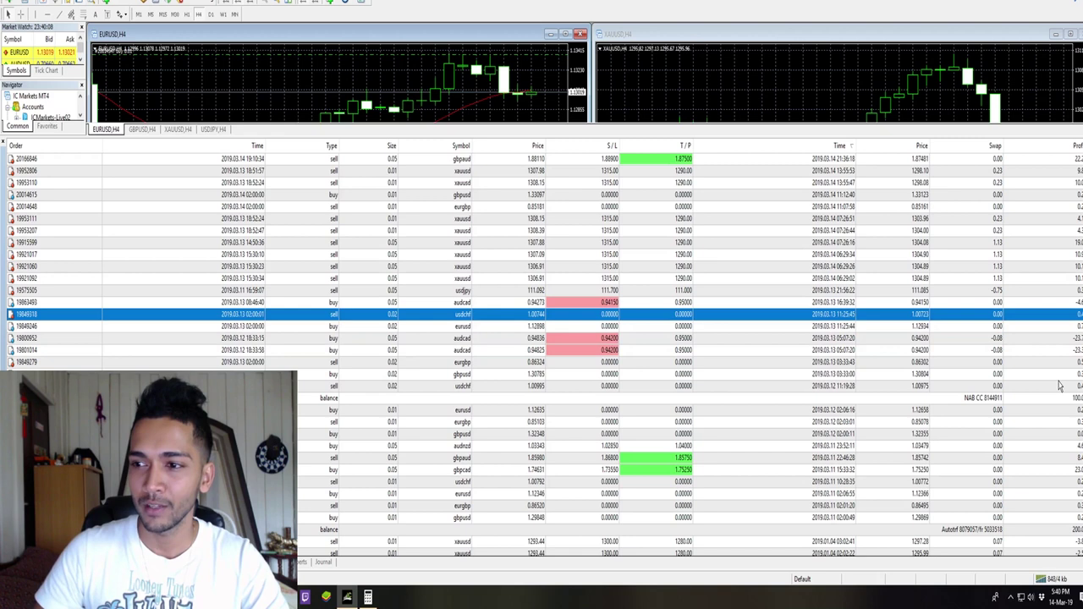
{"action": "key", "text": "Up"}
{"action": "key", "text": "Up"}
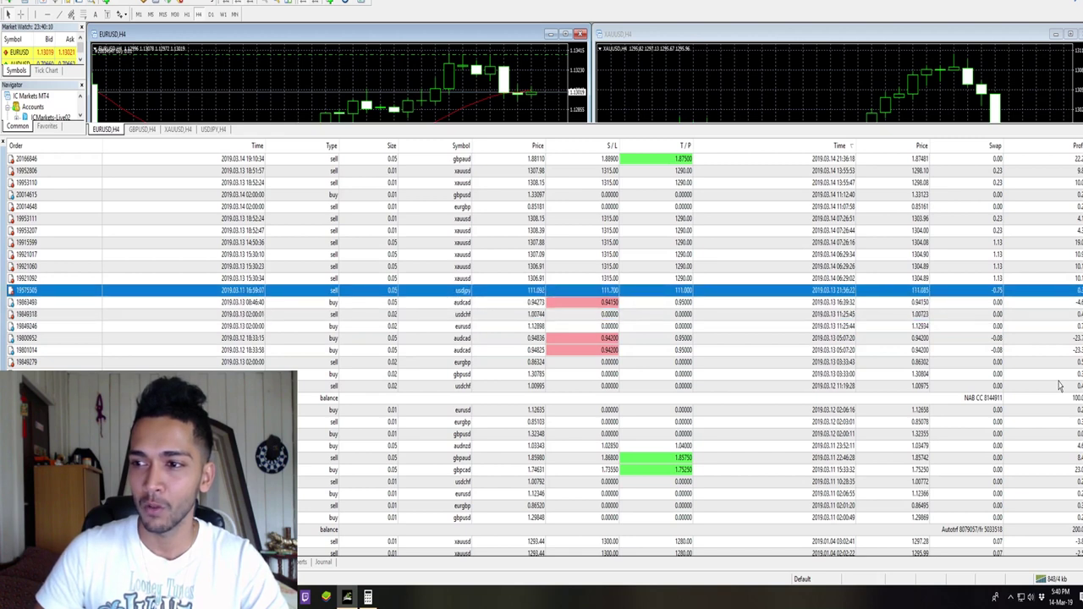
{"action": "key", "text": "Up"}
{"action": "key", "text": "Up"}
{"action": "key", "text": "Up"}
{"action": "key", "text": "Up"}
{"action": "key", "text": "Up"}
{"action": "key", "text": "Up"}
{"action": "key", "text": "Up"}
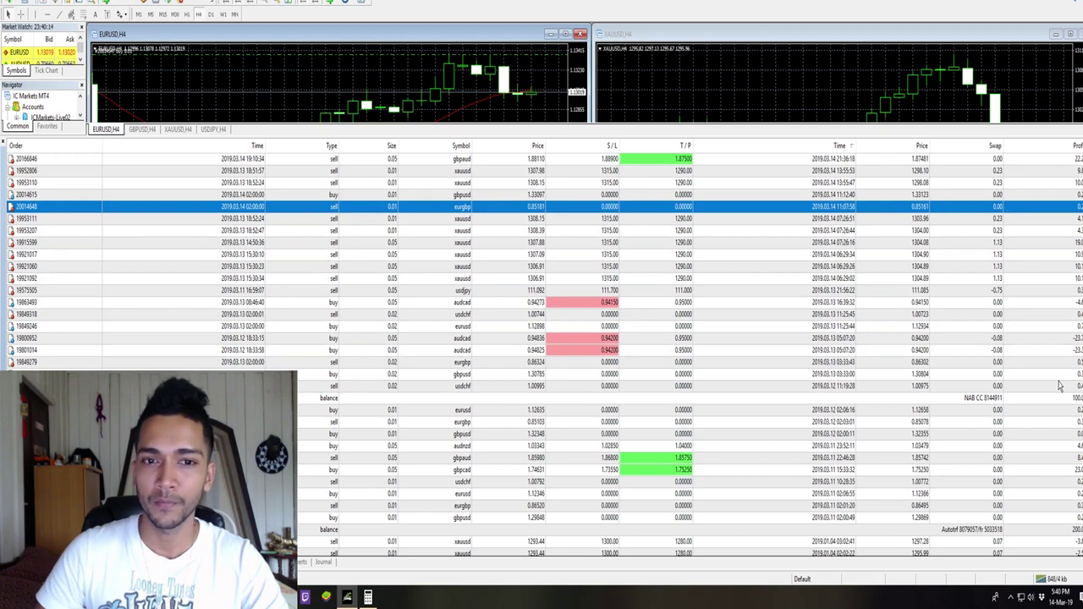
{"action": "key", "text": "Up"}
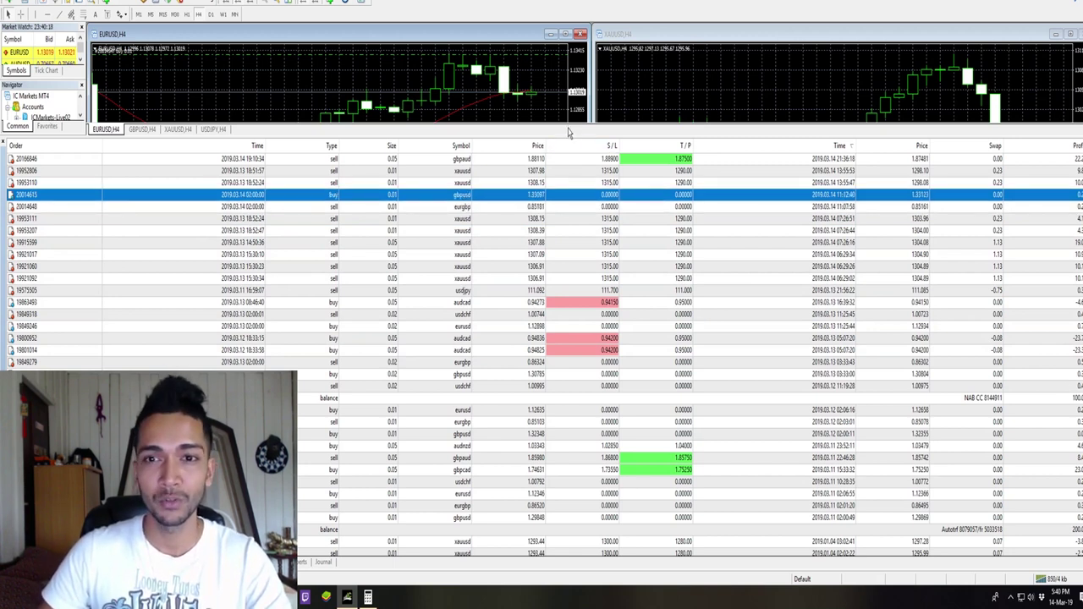
- Shrink the history panel to a few rows so the charts and Market Watch reappear
{"action": "left_click_drag", "start_coordinate": [574, 148], "coordinate": [603, 485]}
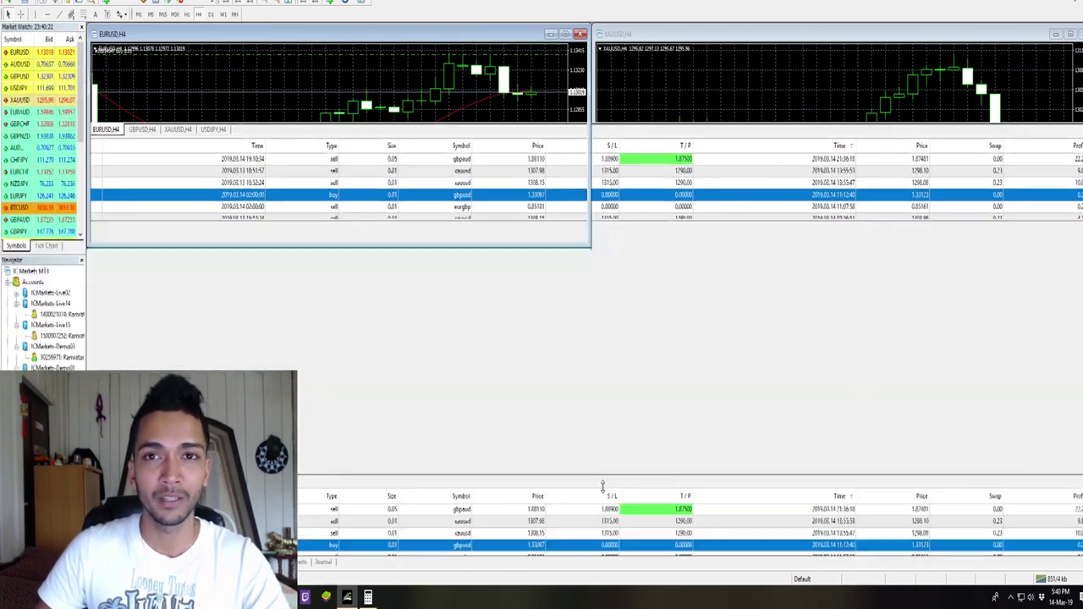